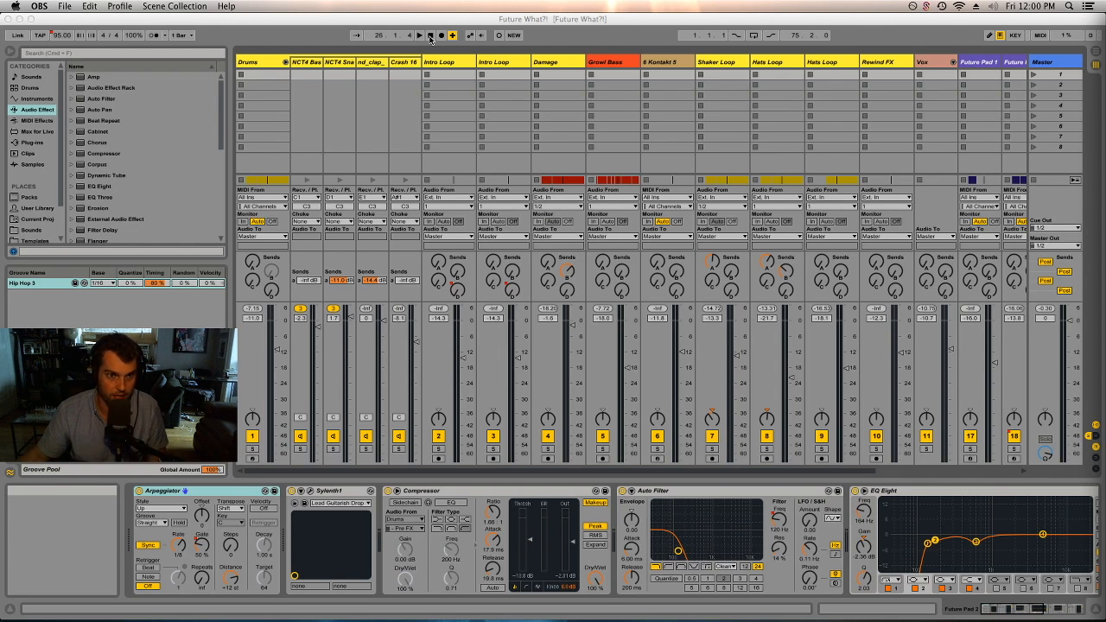
Step: Return the song position to the start, fold the Drums rack's chains and show the tracks in Arrangement View
click(430, 36)
click(286, 63)
click(269, 64)
key(Tab)
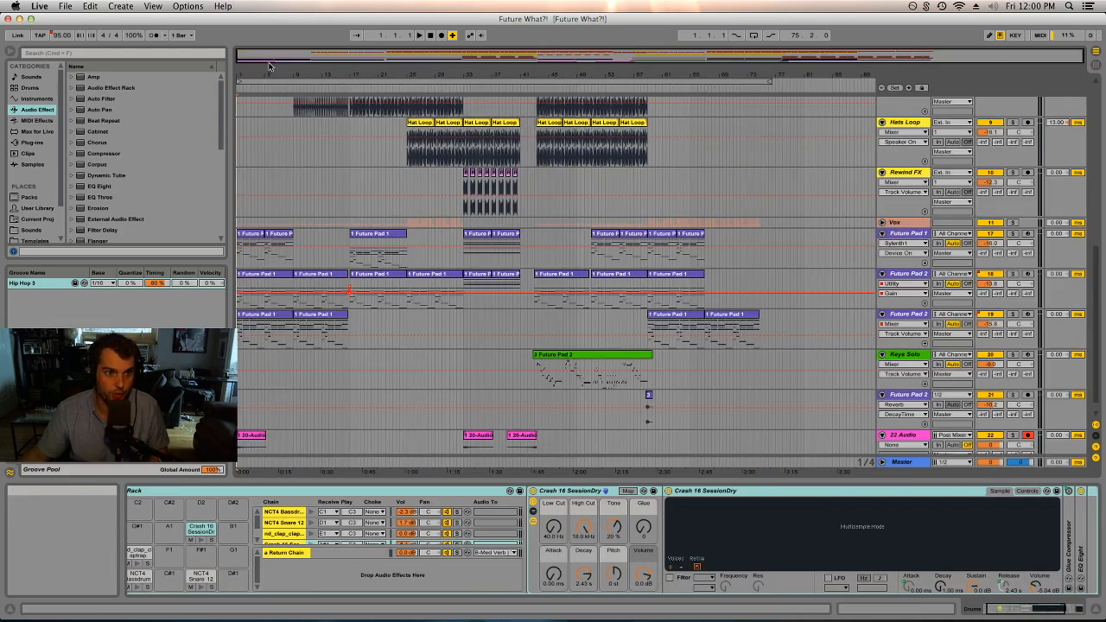
scroll(463, 309, up, 8)
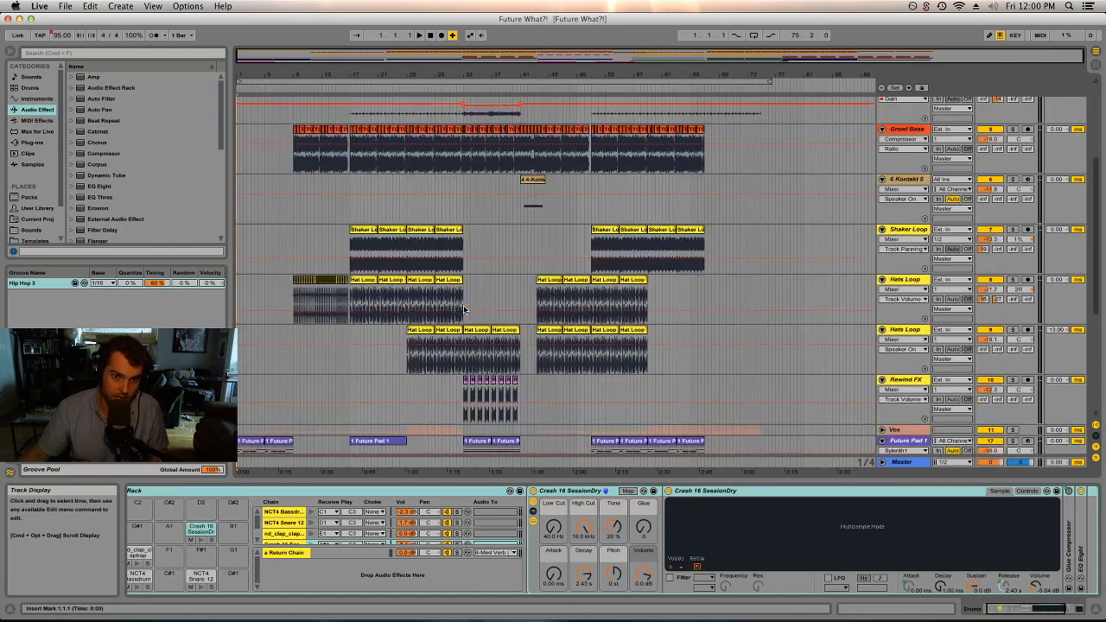
scroll(464, 306, down, 6)
scroll(464, 306, up, 10)
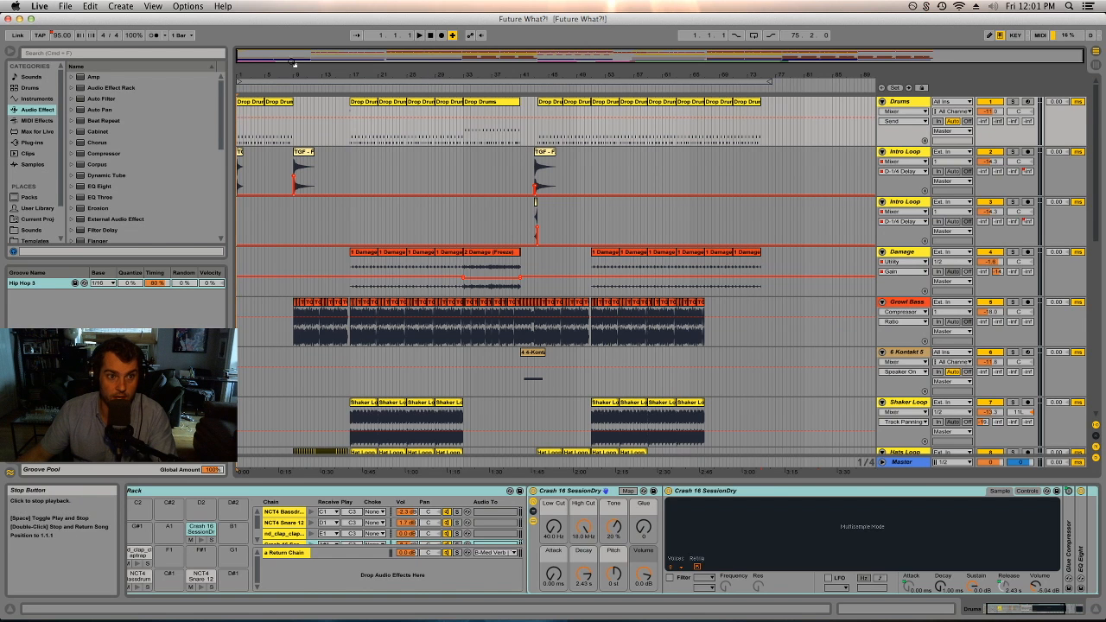
Step: Play the song from the beginning and look through all the arrangement's tracks, from Drums to the Future Pads
click(419, 35)
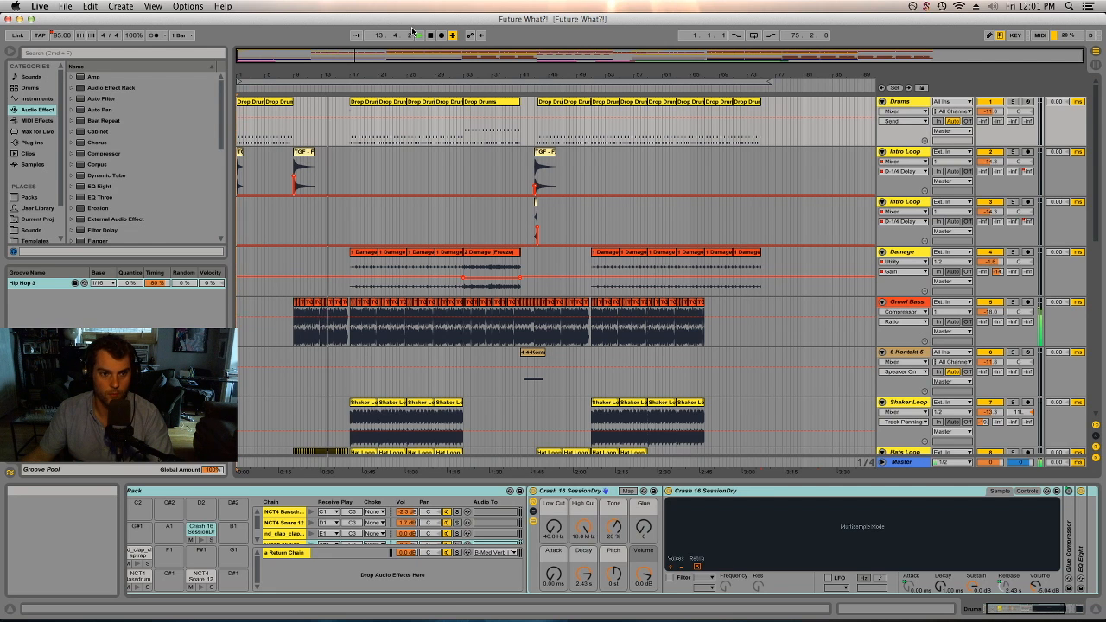
scroll(304, 136, down, 3)
scroll(304, 136, down, 5)
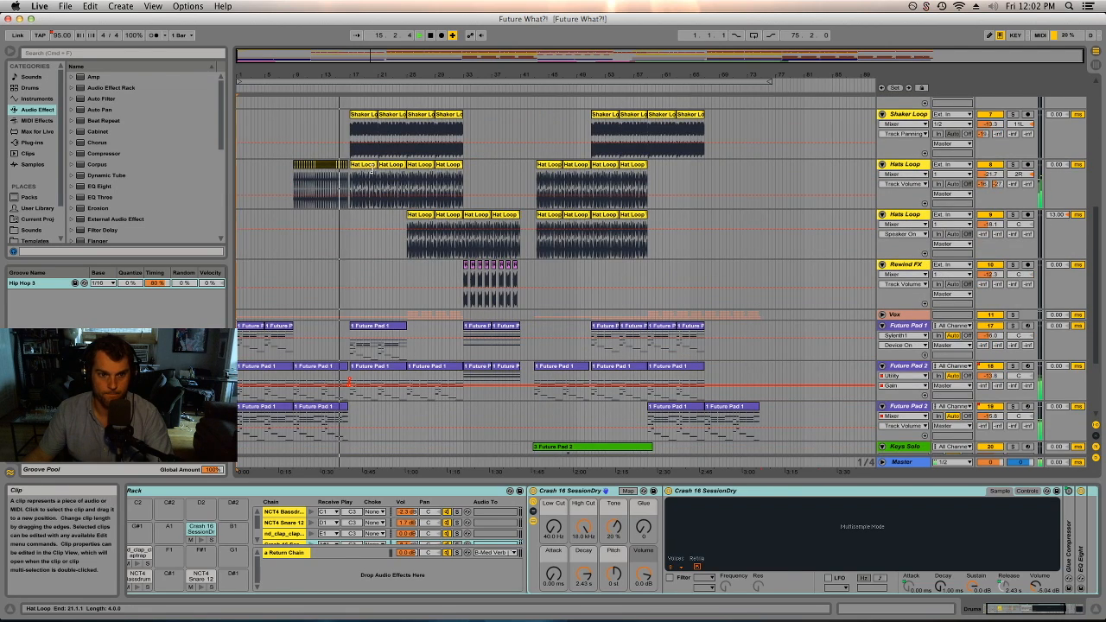
scroll(368, 182, down, 3)
scroll(367, 183, up, 15)
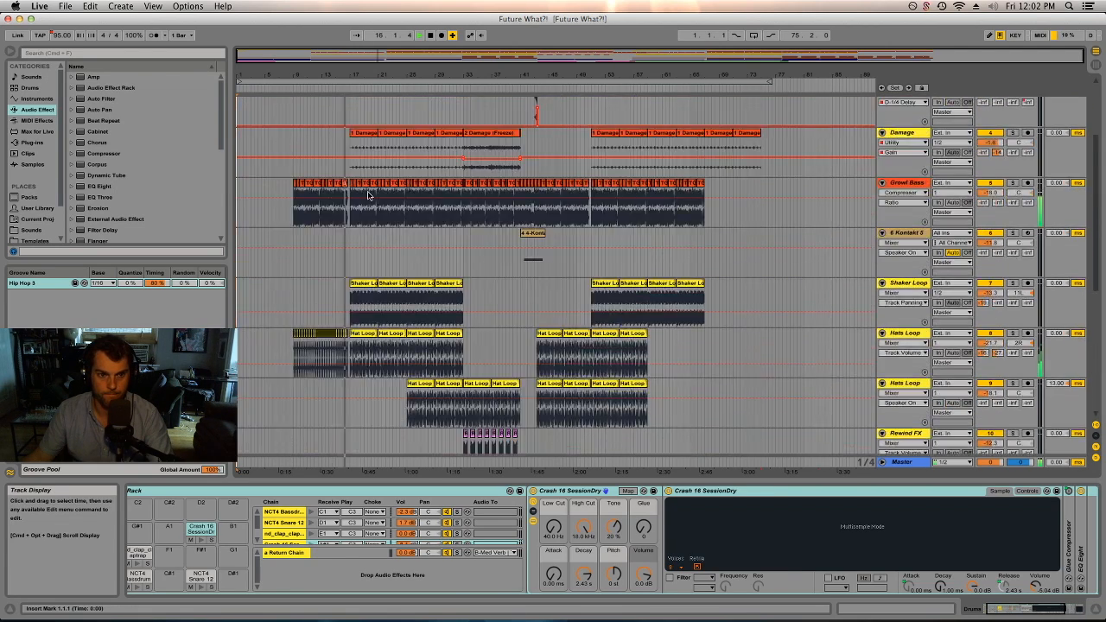
scroll(367, 195, down, 4)
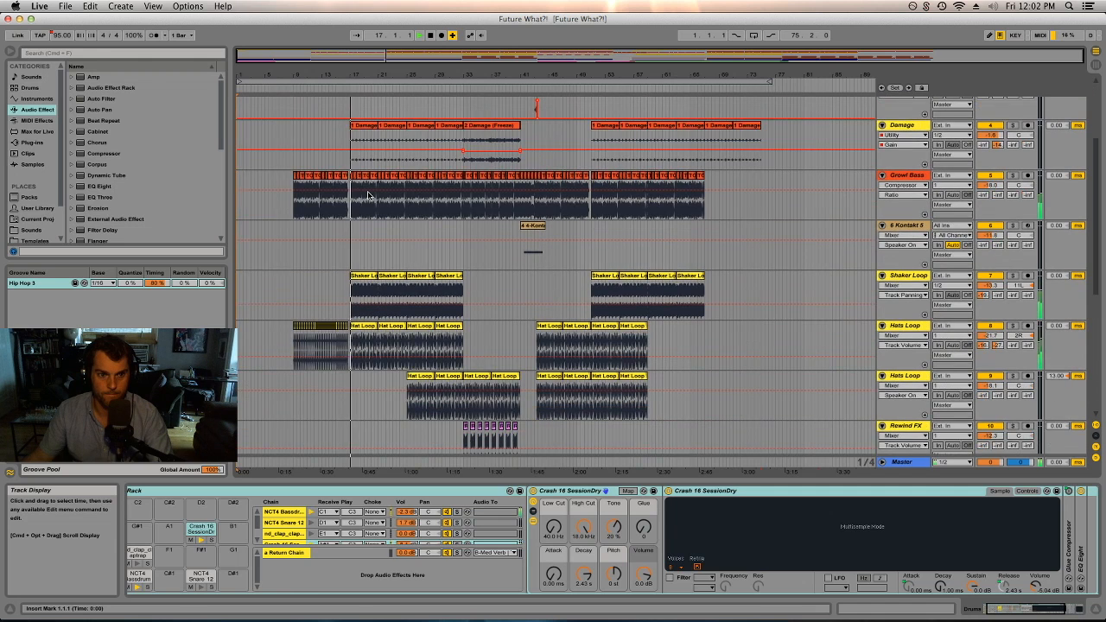
scroll(367, 194, down, 3)
scroll(367, 194, down, 2)
scroll(368, 195, down, 1)
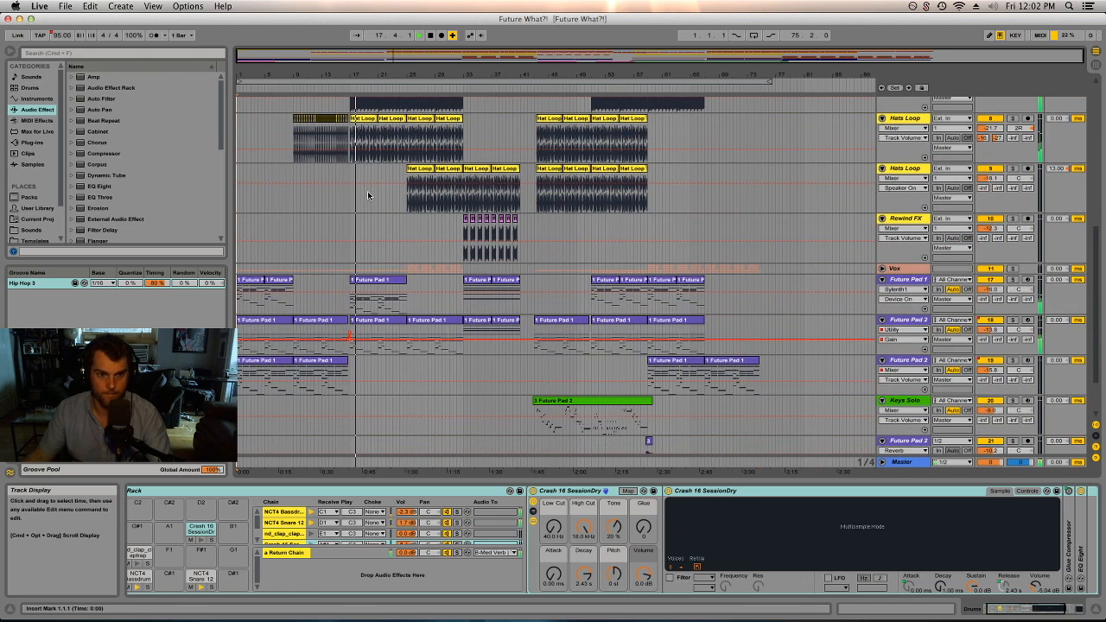
Step: Jump playback to bar 25, listen to the section where the second Hats Loop enters, and stop
drag(391, 74, 389, 79)
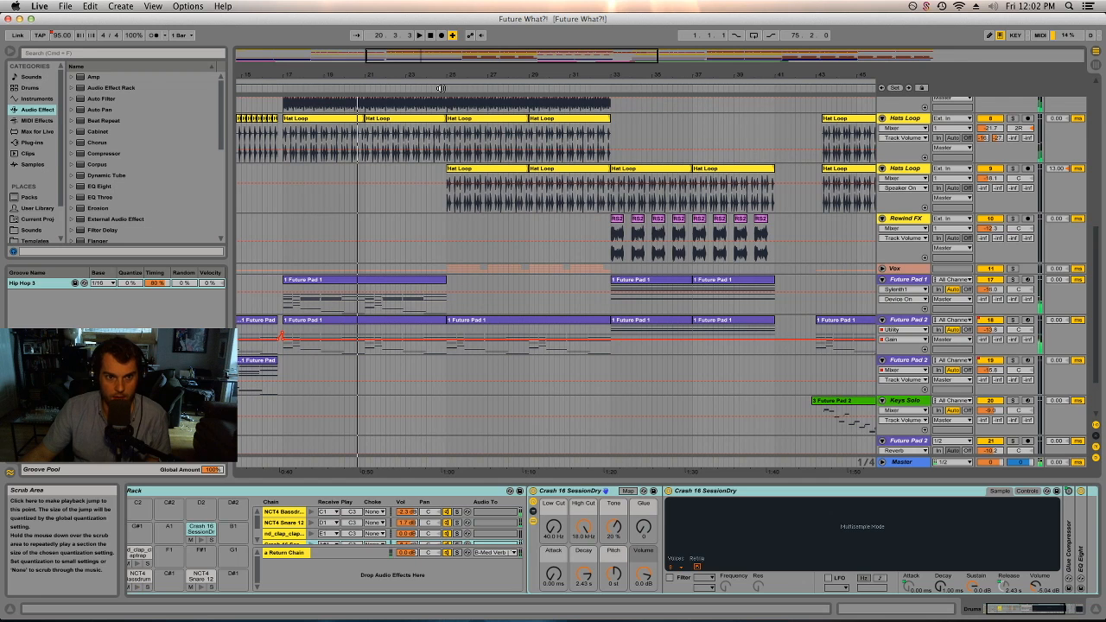
click(443, 89)
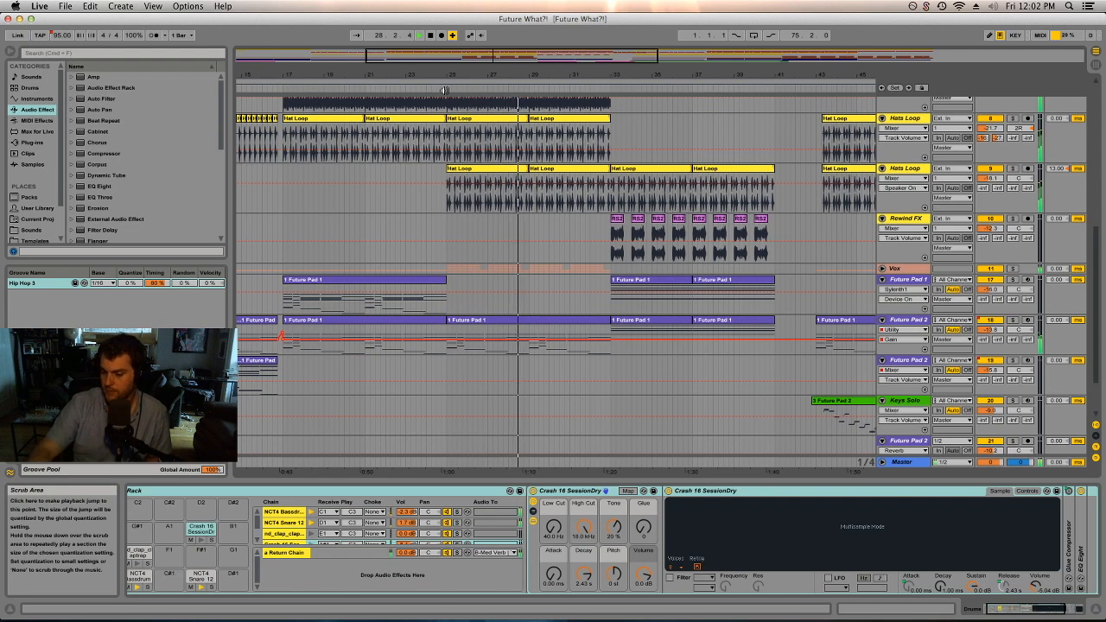
key(space)
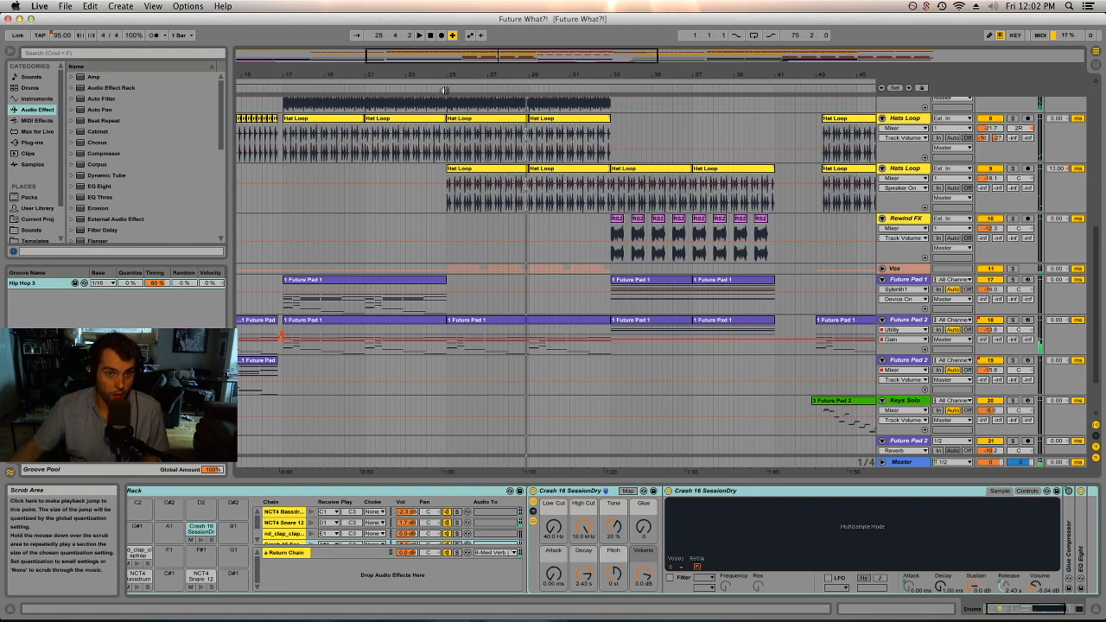
Step: Play the arrangement from the last Damage clip before the break at bar 33 and show the mixer in Session View
scroll(458, 53, up, 10)
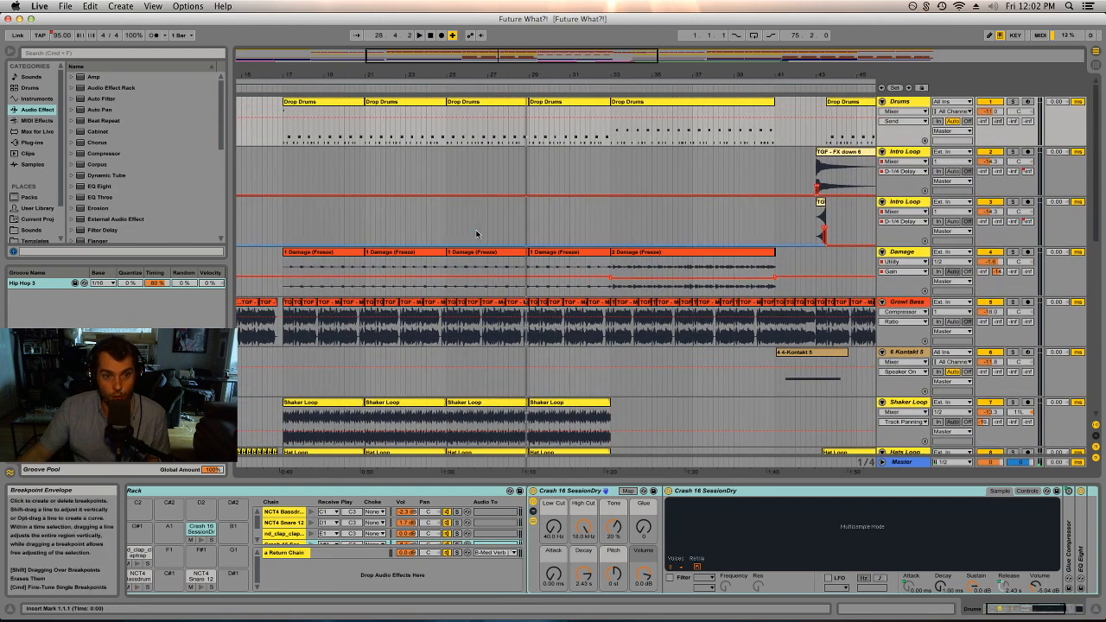
drag(475, 75, 417, 48)
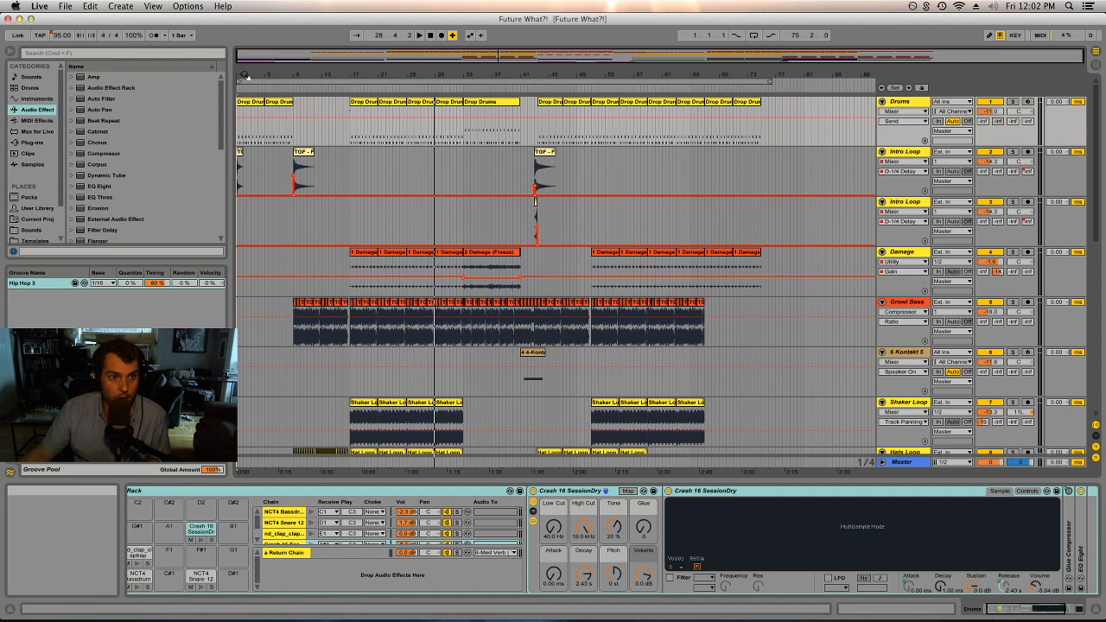
key(Tab)
key(Tab)
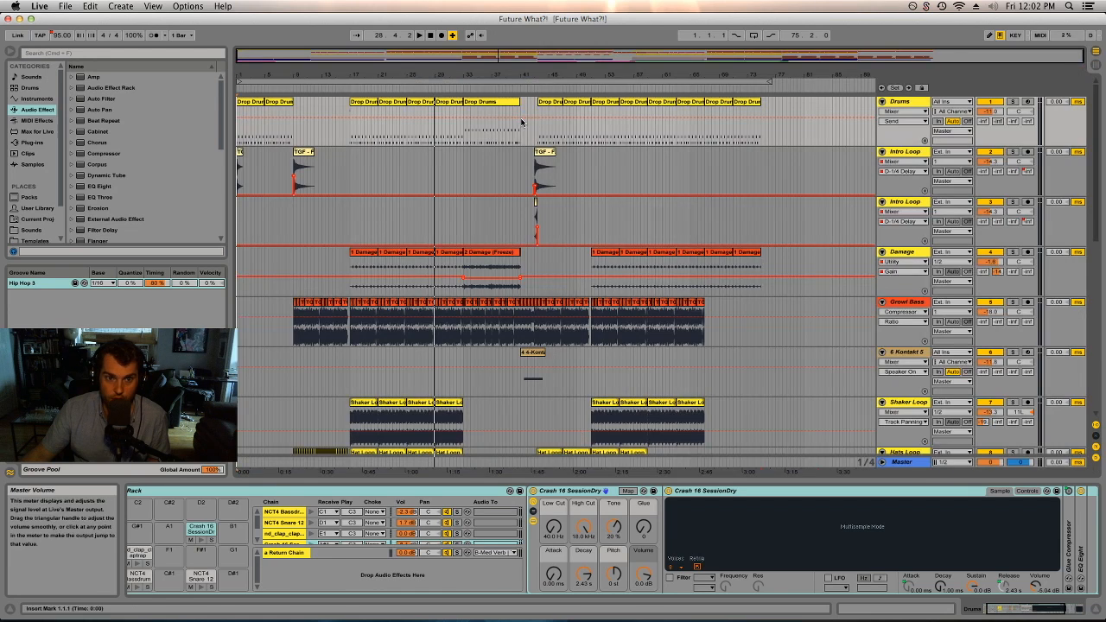
click(474, 253)
key(space)
key(Tab)
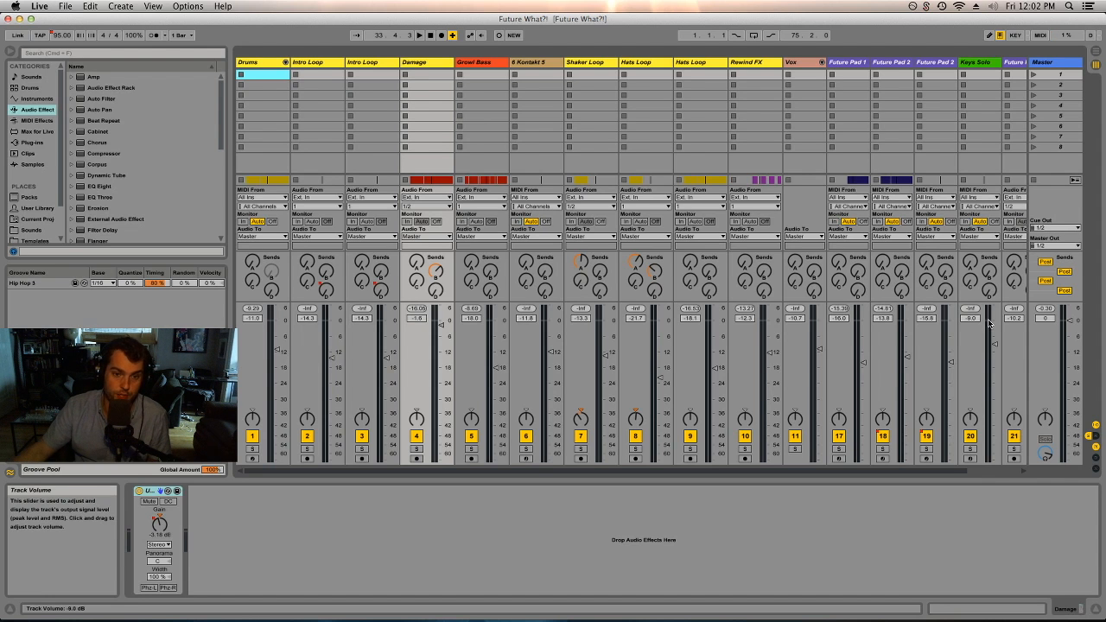
Step: Return the song position to 1.1.1 and select the Drums track, showing its Drum Rack in Session View
click(432, 34)
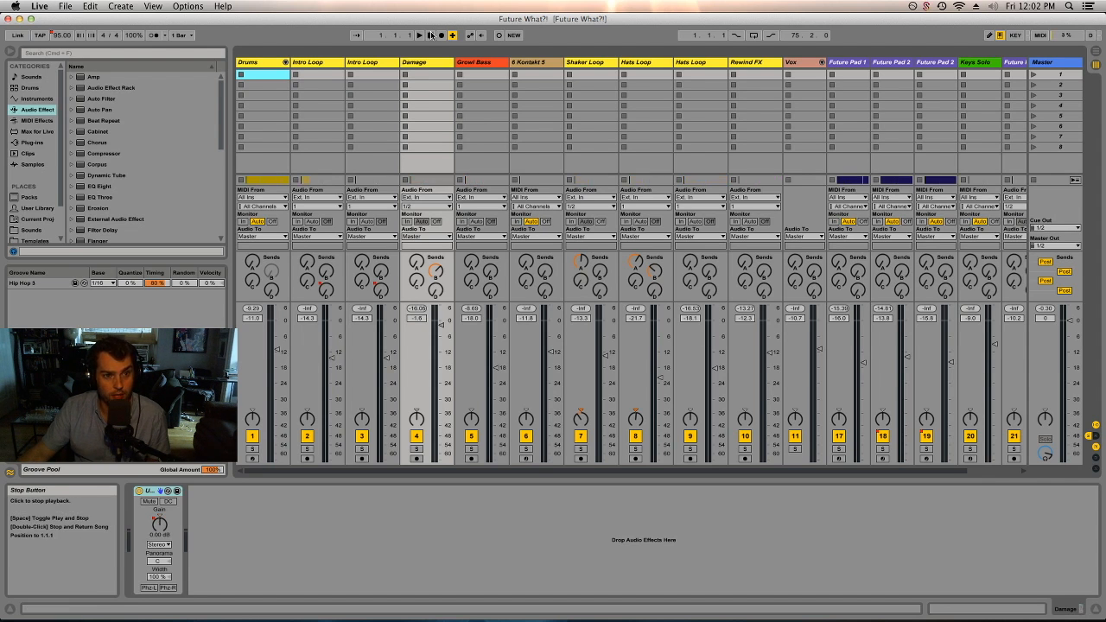
click(432, 34)
key(Tab)
drag(432, 76, 450, 108)
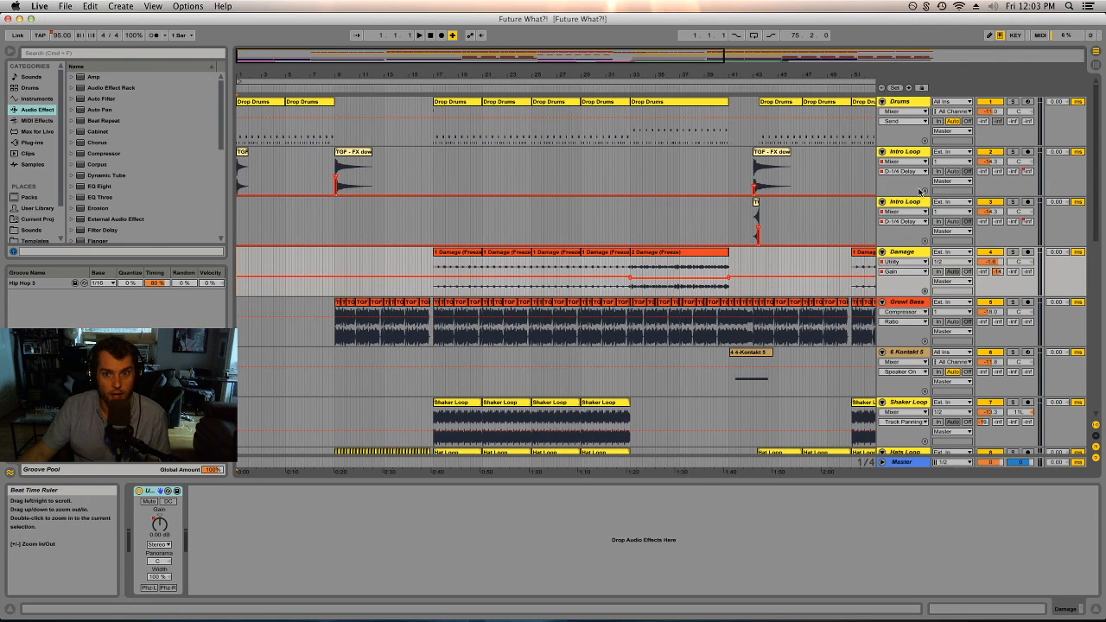
click(916, 103)
key(Tab)
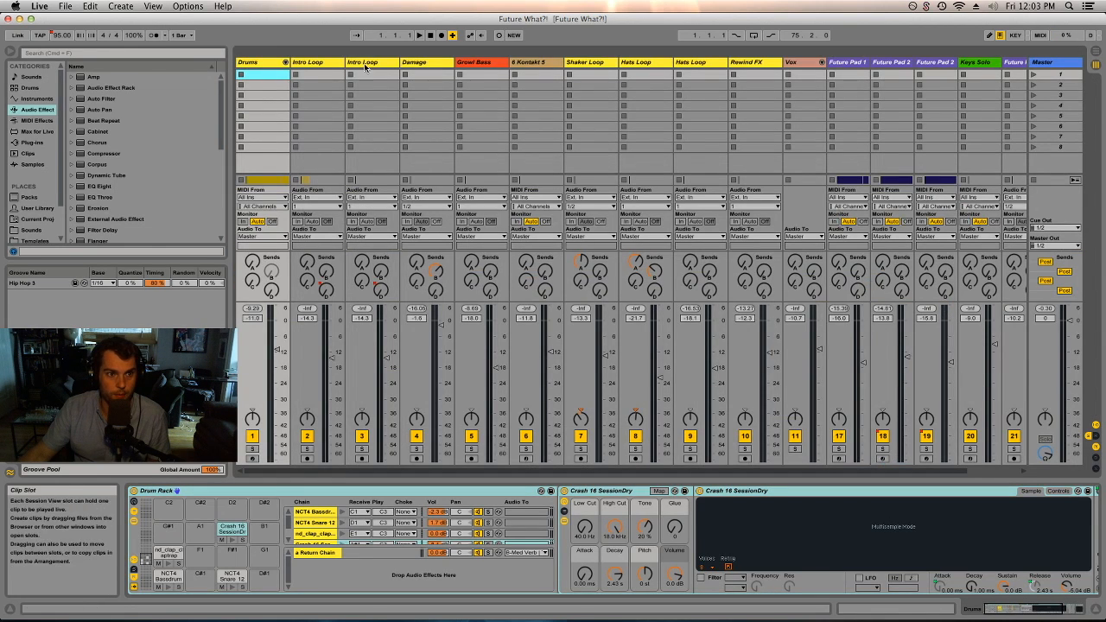
Step: Unfold the Drums rack's chains and view the devices on the bass drum, snare, clap and crash chains
click(286, 61)
click(307, 62)
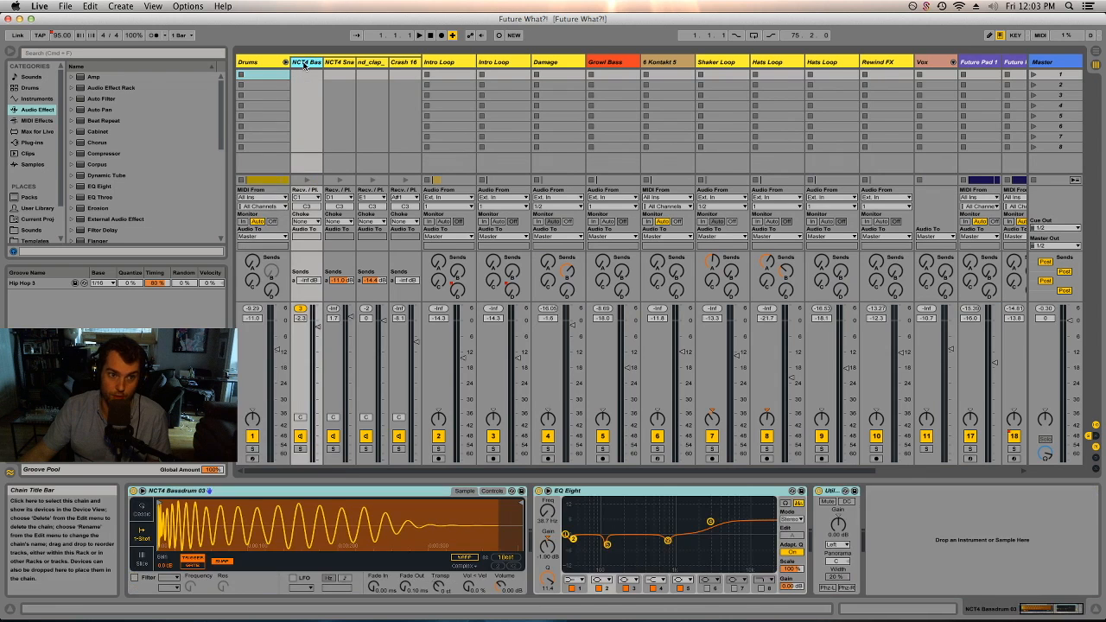
click(335, 63)
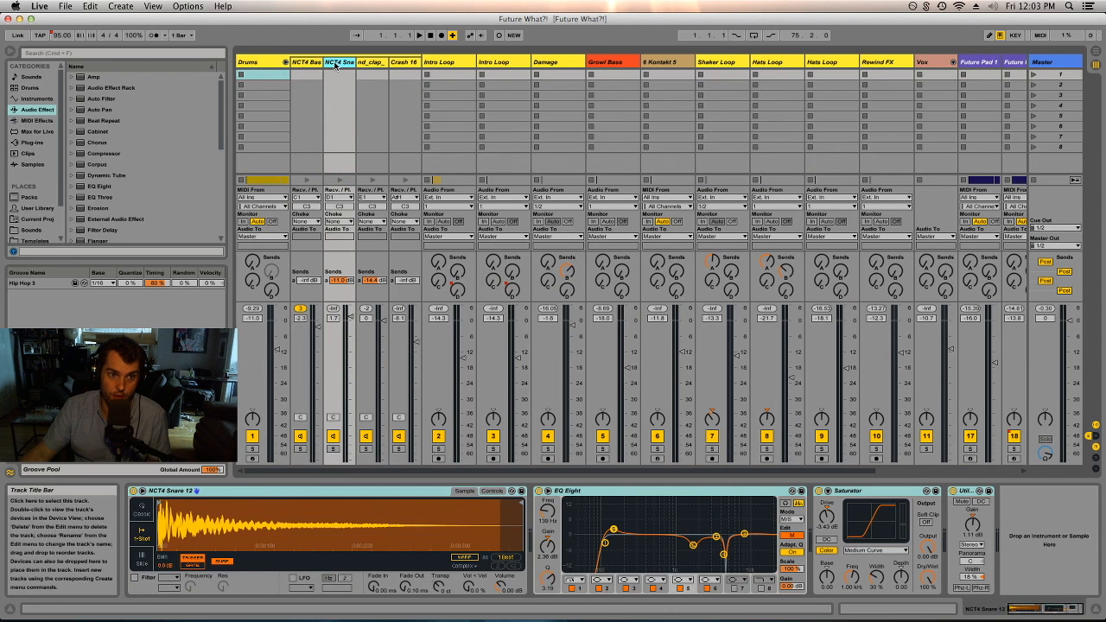
scroll(32, 144, down, 2)
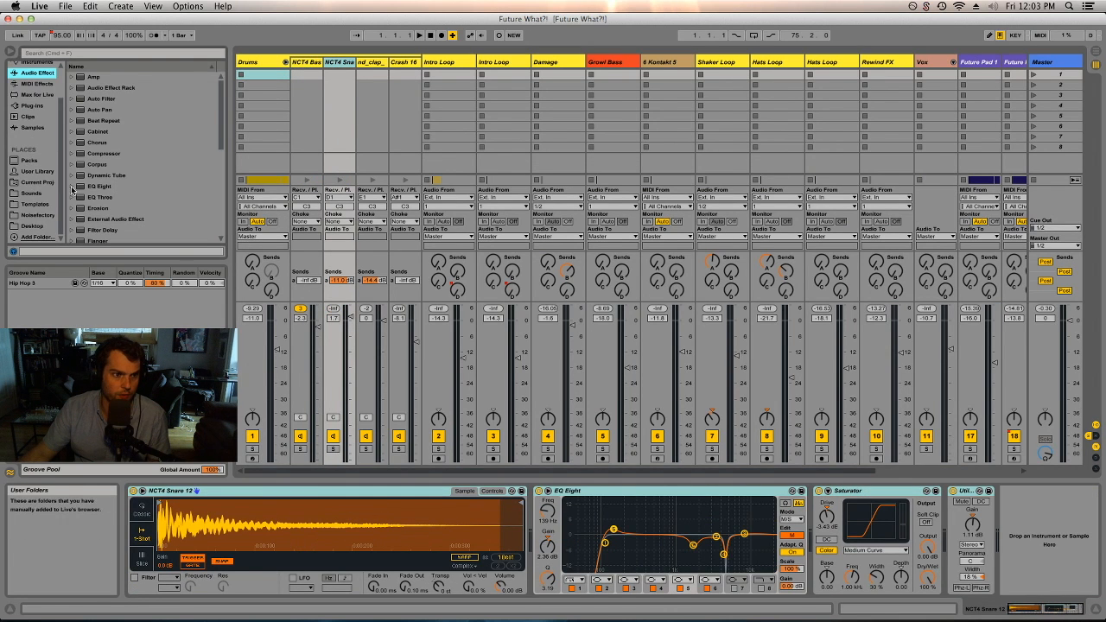
click(372, 62)
click(405, 64)
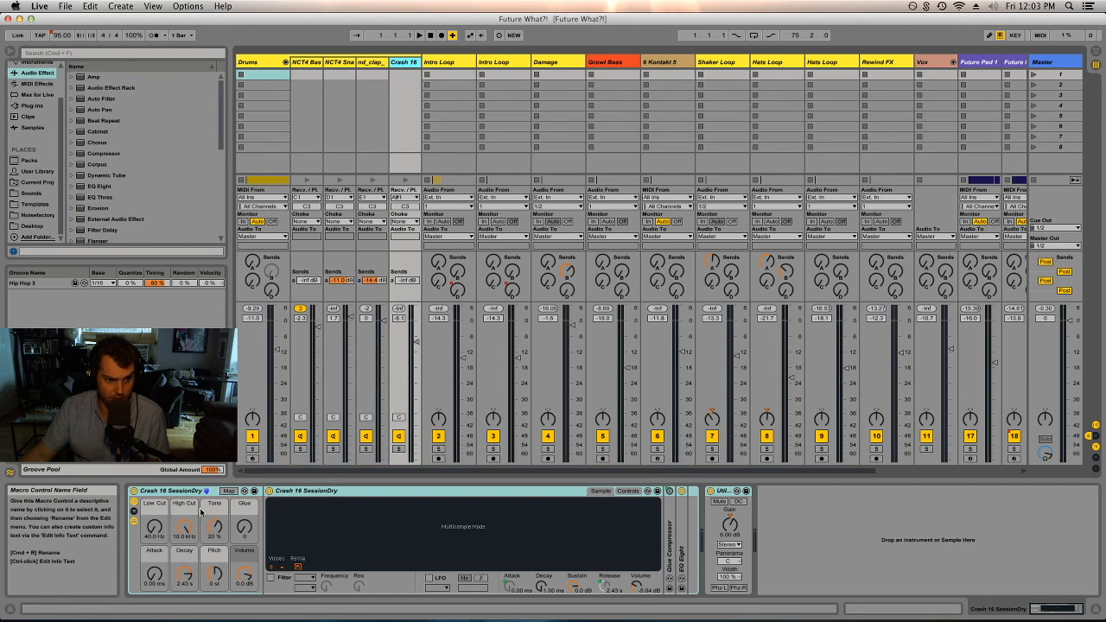
Step: Audition the TGF - FX down clip at the song's start with the first Intro Loop track soloed, and turn the solo off
click(316, 64)
key(Tab)
drag(259, 75, 259, 130)
click(260, 152)
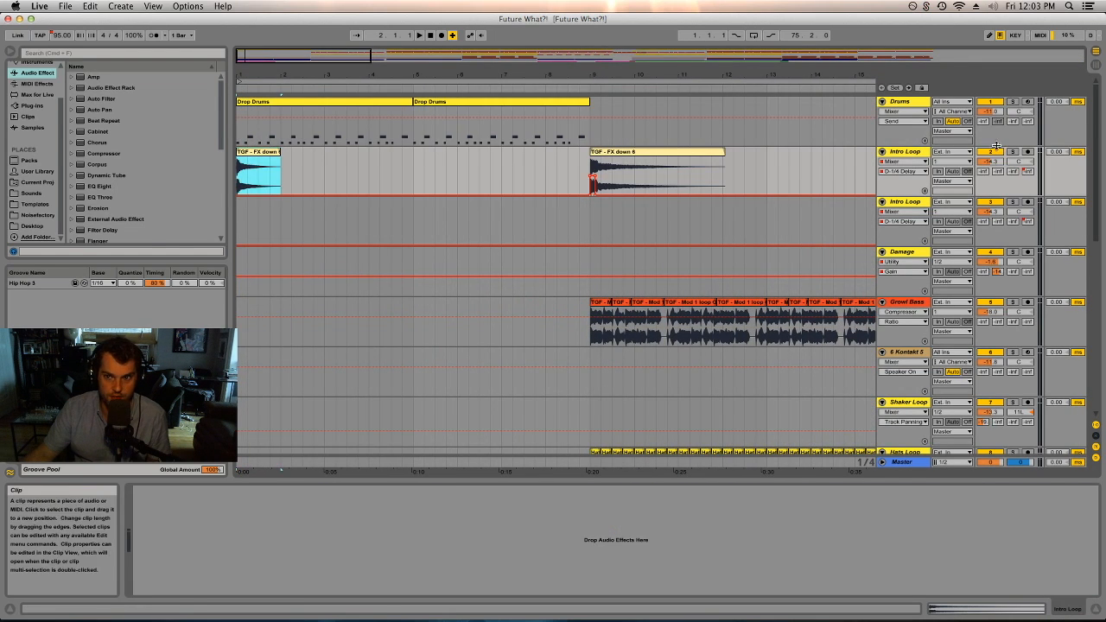
click(1013, 152)
key(space)
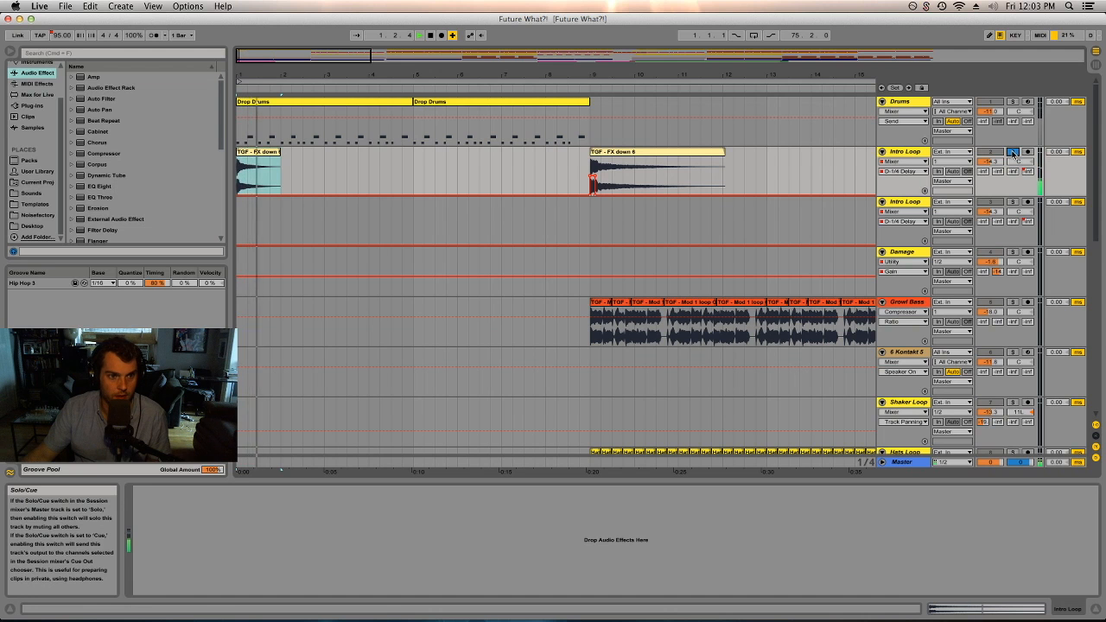
click(1013, 152)
Step: Unfold the Vox group and show its vocal and keys tracks across the whole arrangement
scroll(711, 221, down, 8)
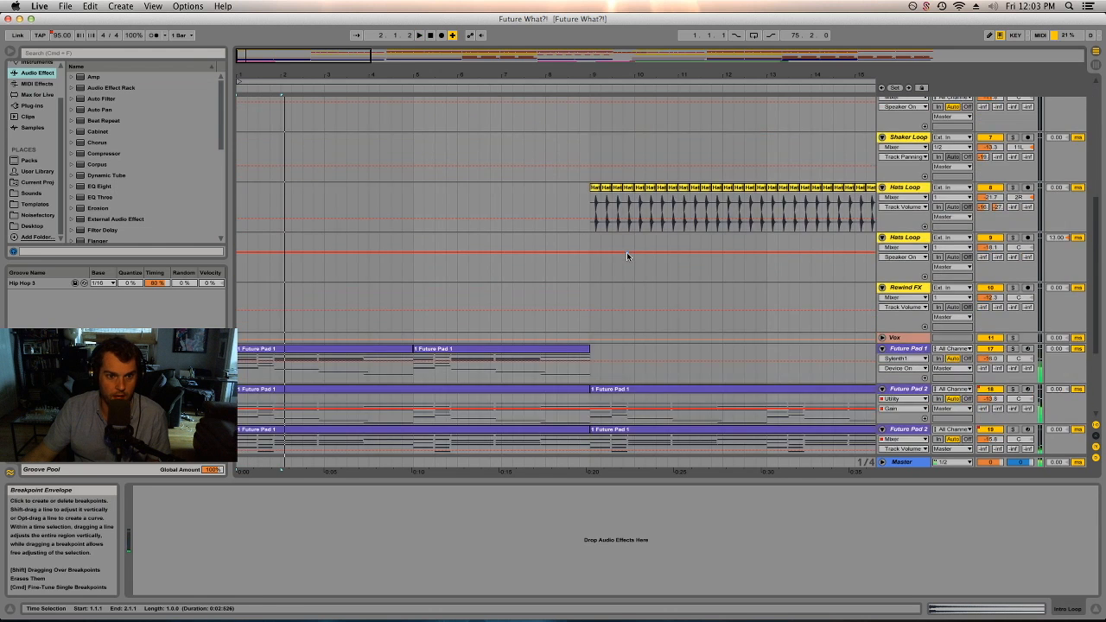
scroll(627, 252, down, 3)
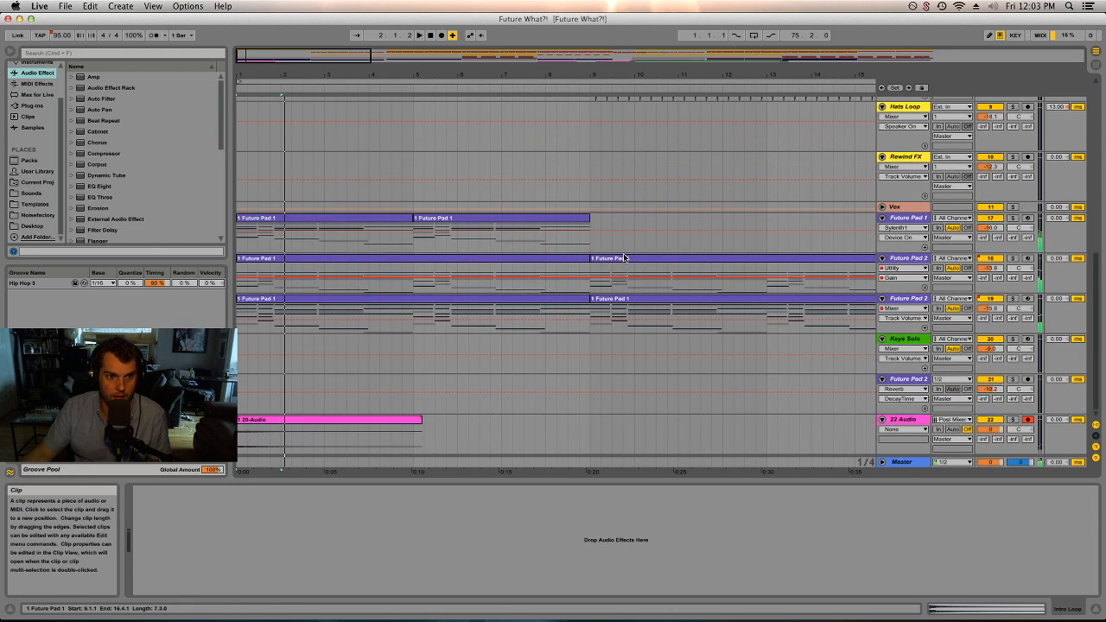
click(883, 209)
scroll(736, 254, down, 4)
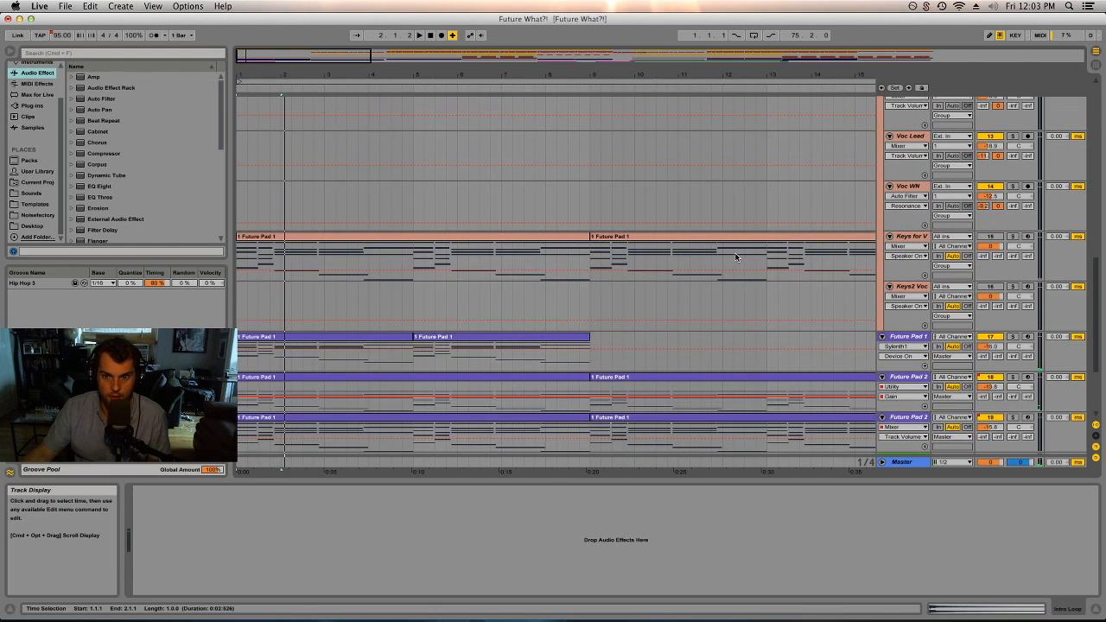
drag(699, 76, 321, 74)
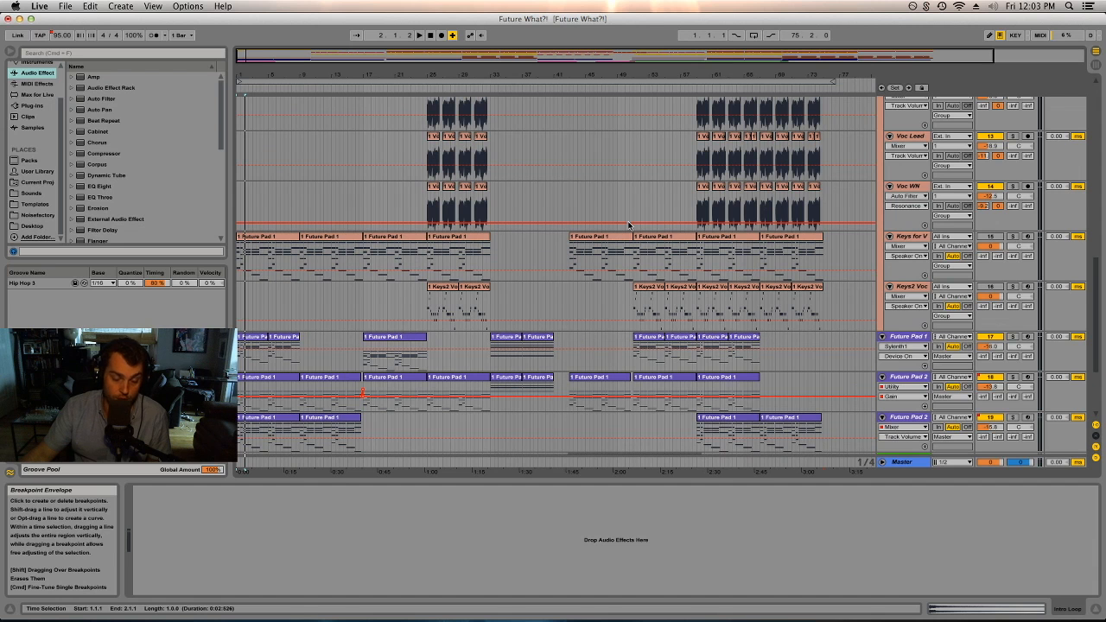
scroll(542, 236, down, 3)
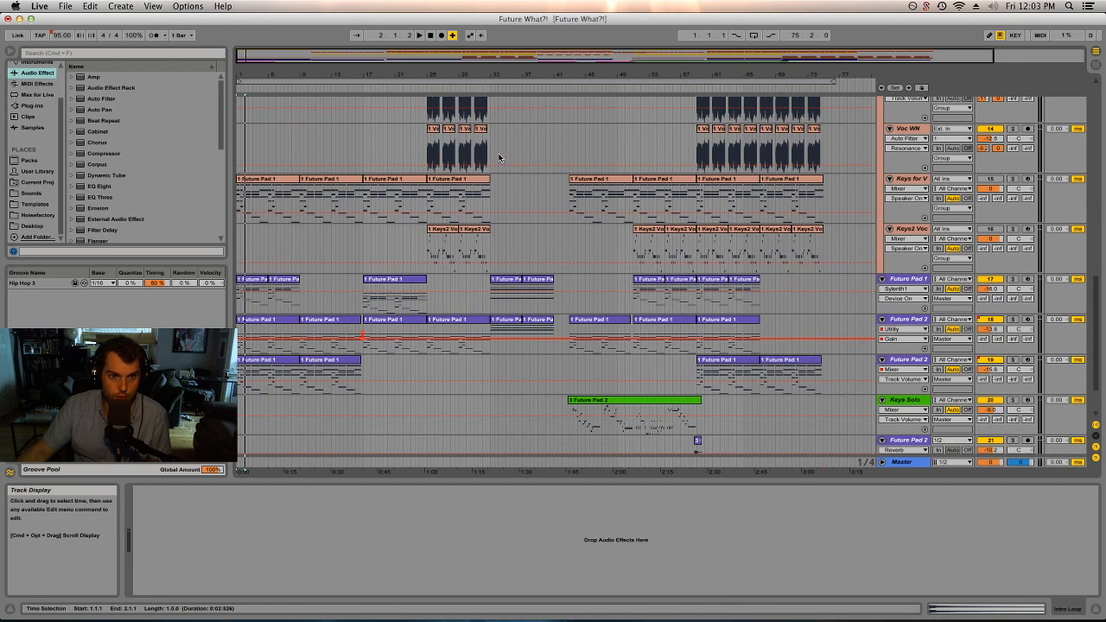
scroll(510, 227, up, 3)
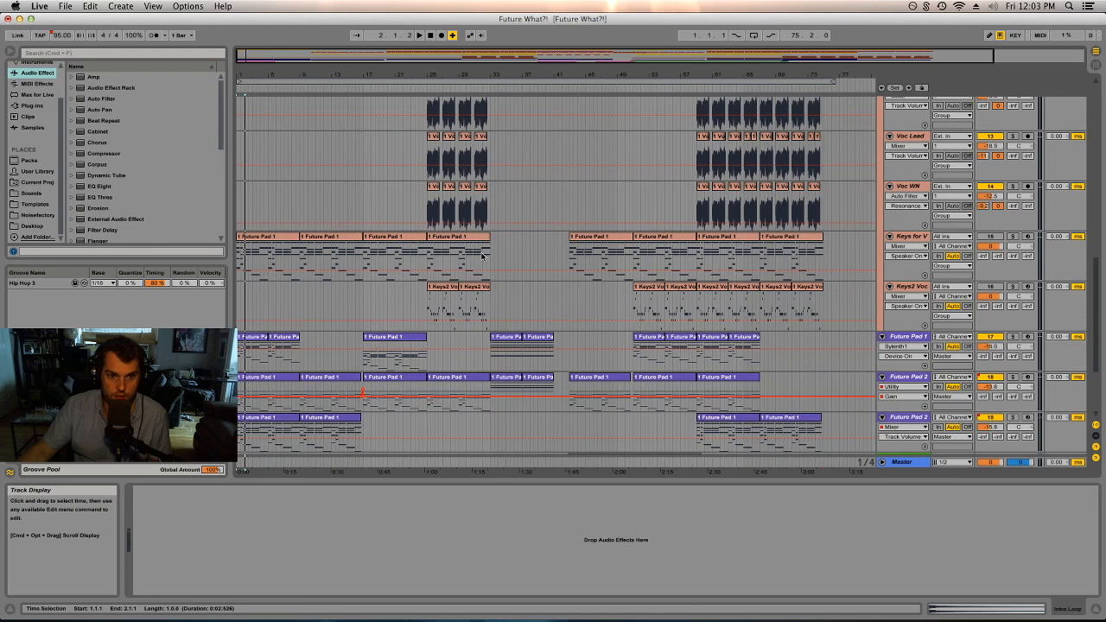
scroll(482, 256, up, 4)
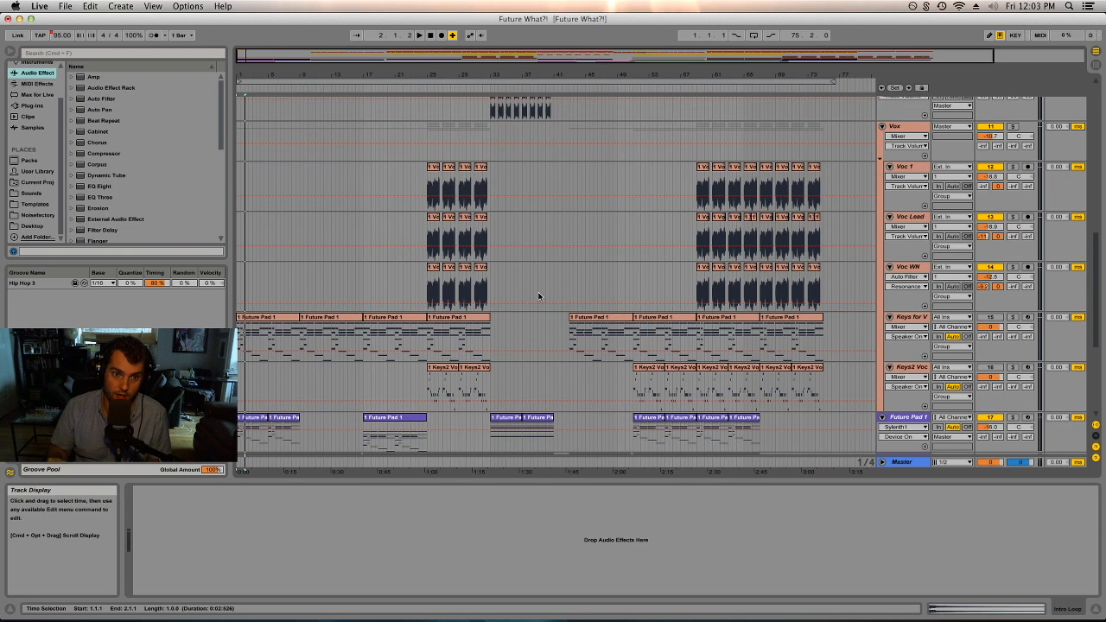
Step: View the effect devices on the Voc 1, Voc Lead and Voc WN tracks in the Vox group
click(909, 169)
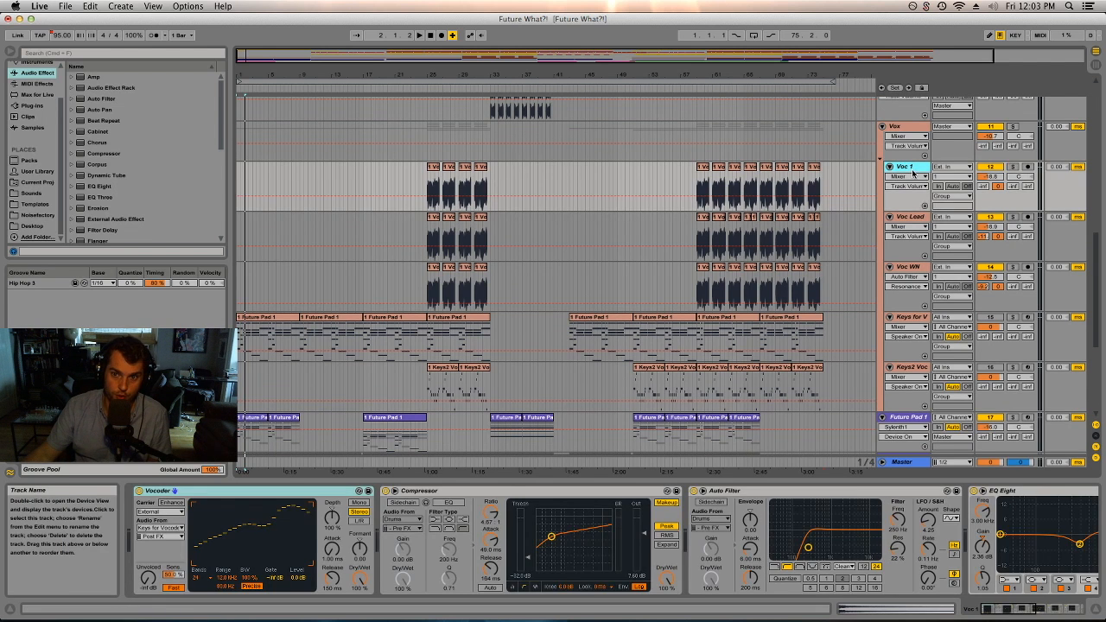
click(913, 218)
click(918, 268)
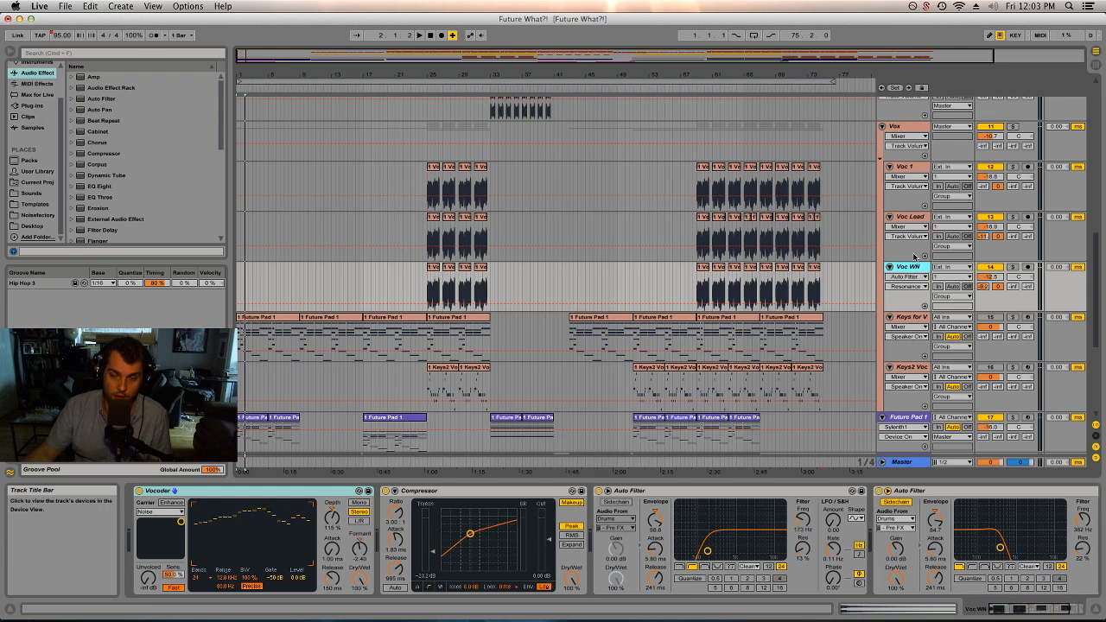
click(905, 218)
click(914, 271)
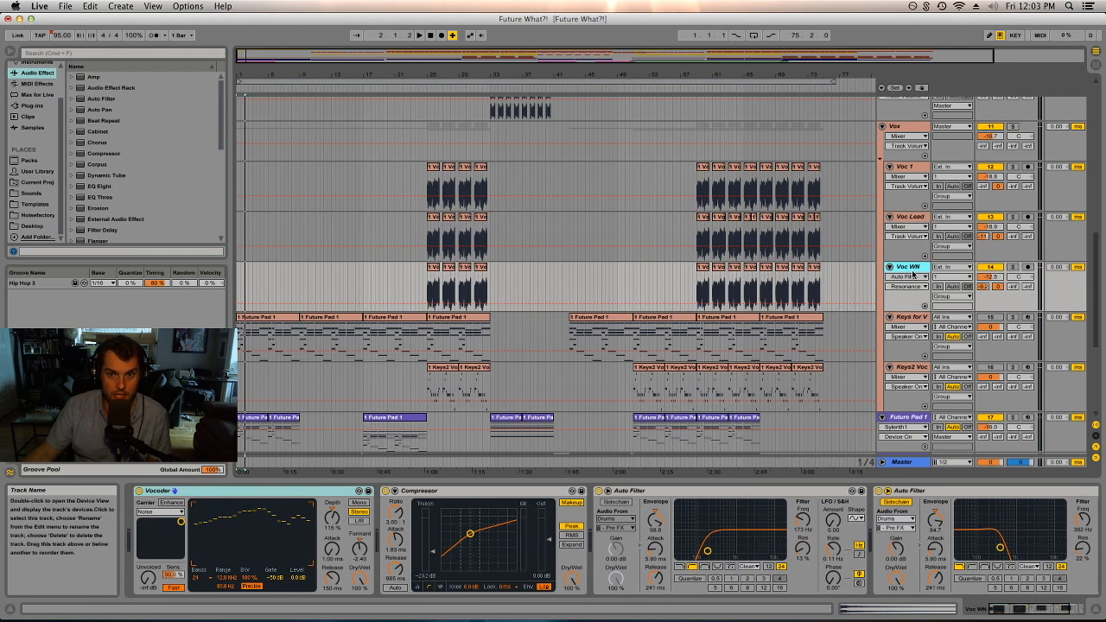
scroll(918, 275, down, 3)
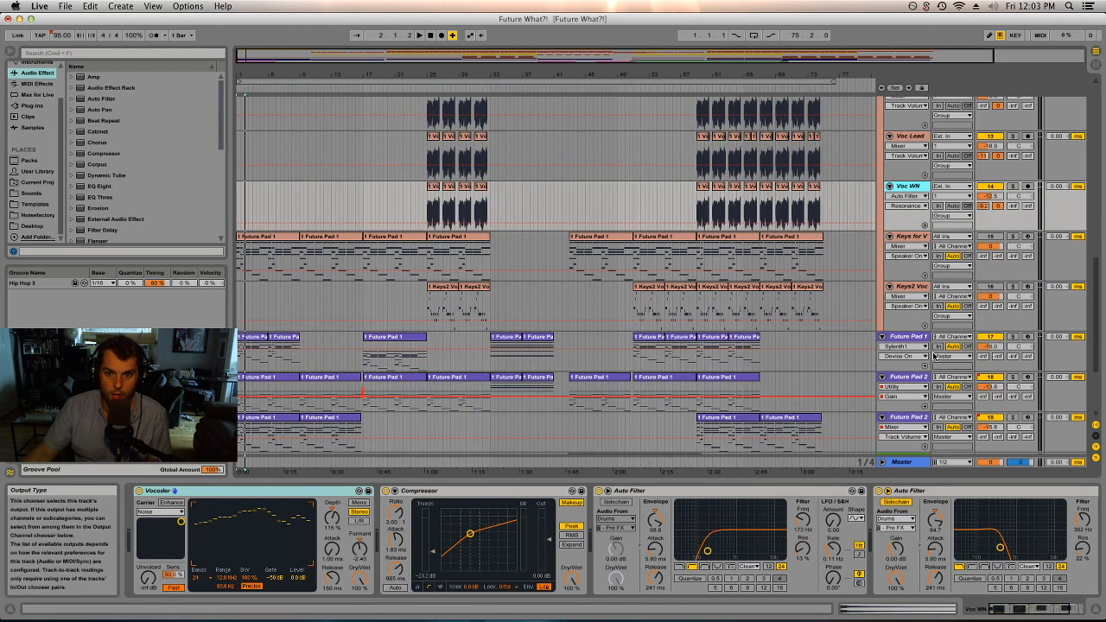
Step: Solo the Future Pad 1 track, show its devices and audition its first clip from the start of the song
click(1005, 344)
click(1013, 336)
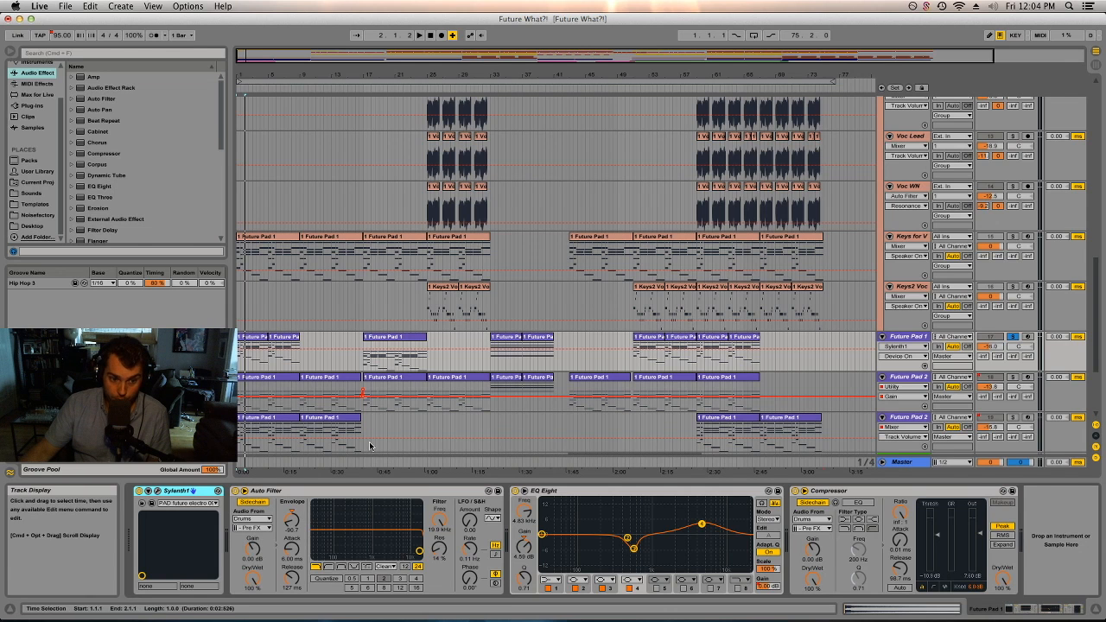
click(438, 525)
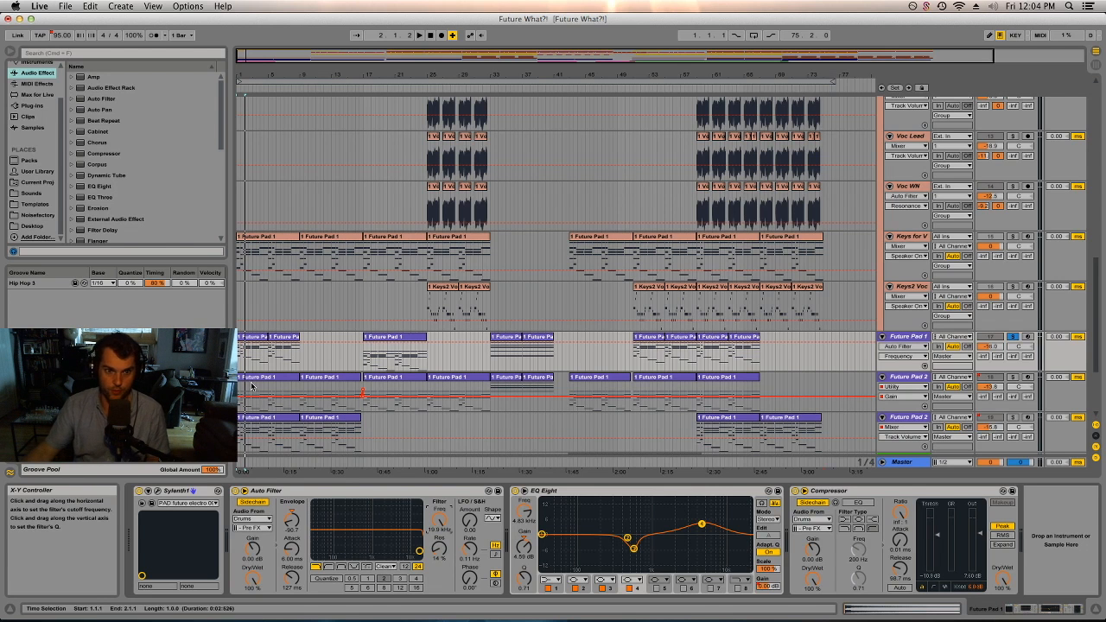
click(256, 340)
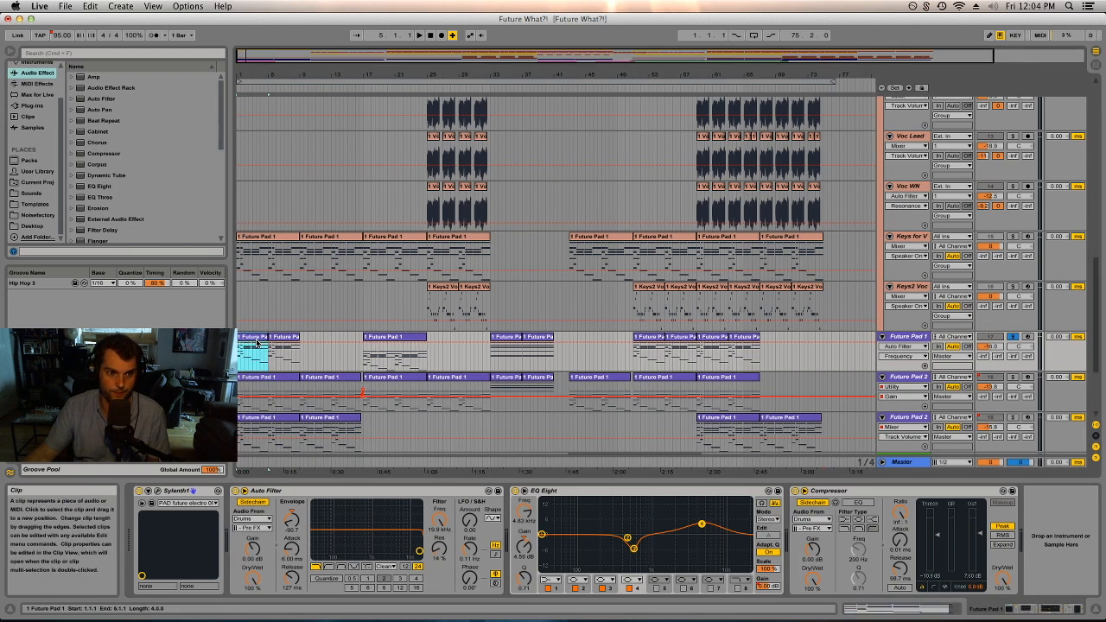
key(space)
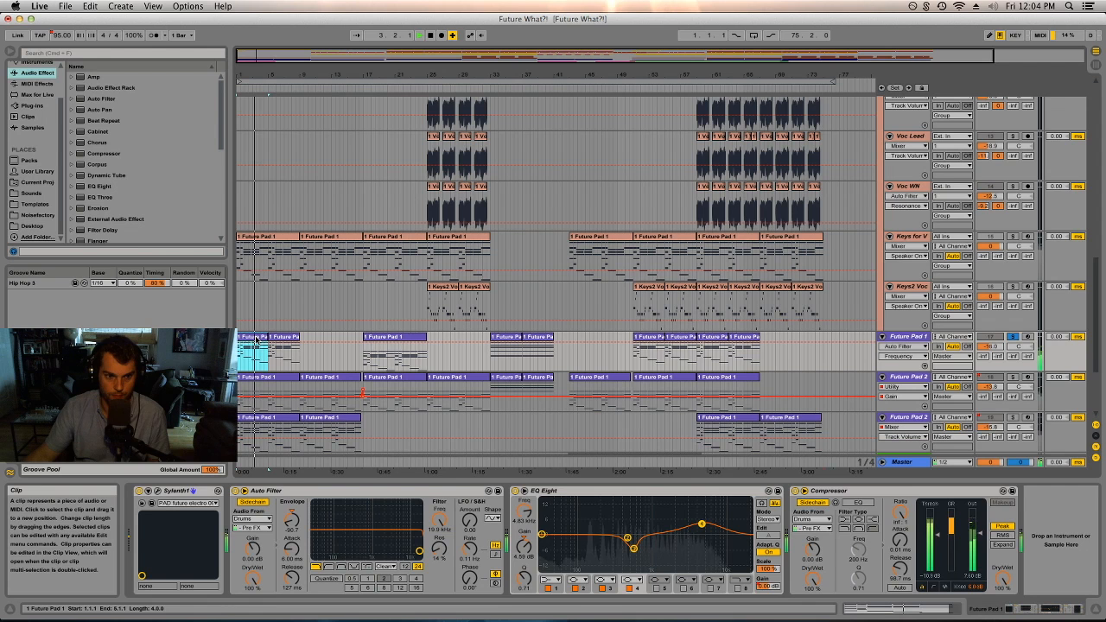
Step: Solo the upper Future Pad 2 track, show its device chain and play its first clip
click(1013, 379)
double_click(911, 378)
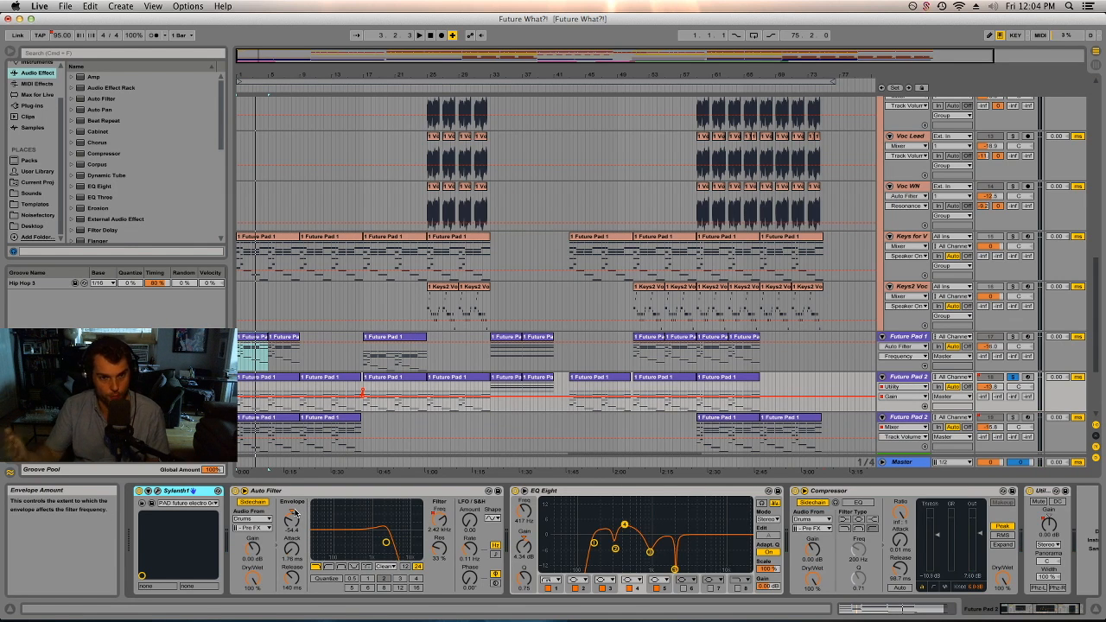
click(271, 380)
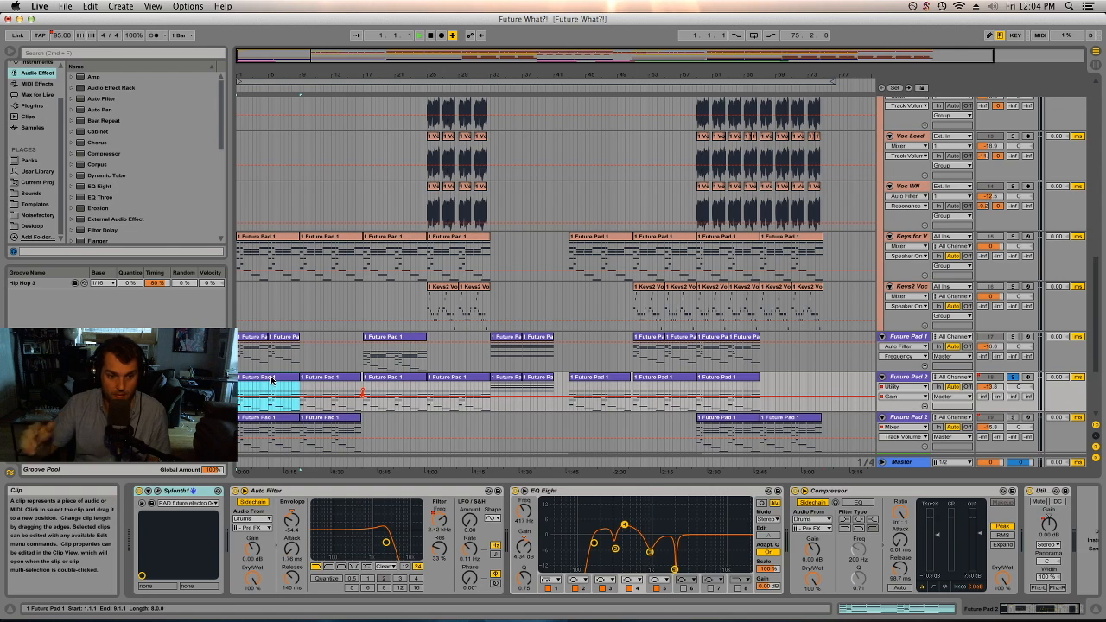
key(space)
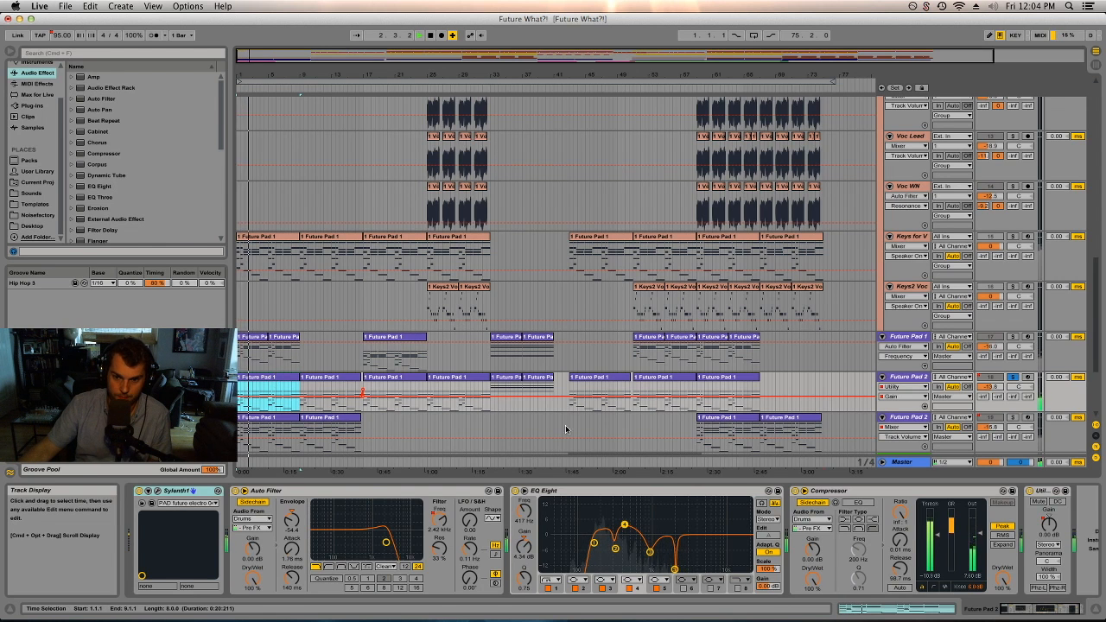
Step: Compare the upper Future Pad 2 Compressor with sidechain EQ on and off during playback, leaving it on at 1.21 kHz
click(858, 502)
click(859, 549)
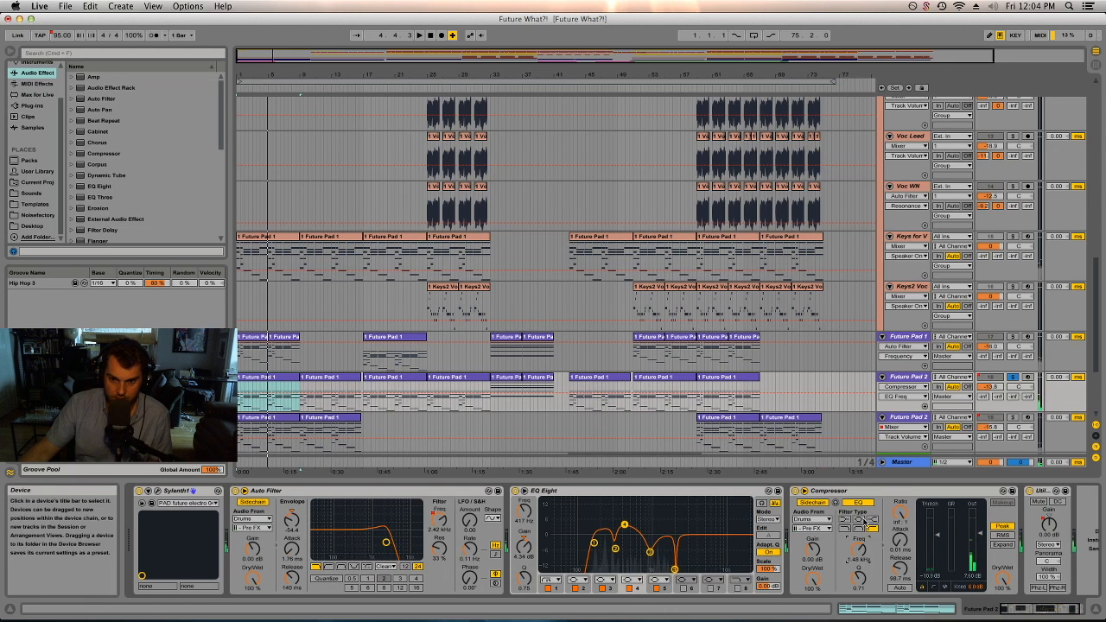
click(863, 503)
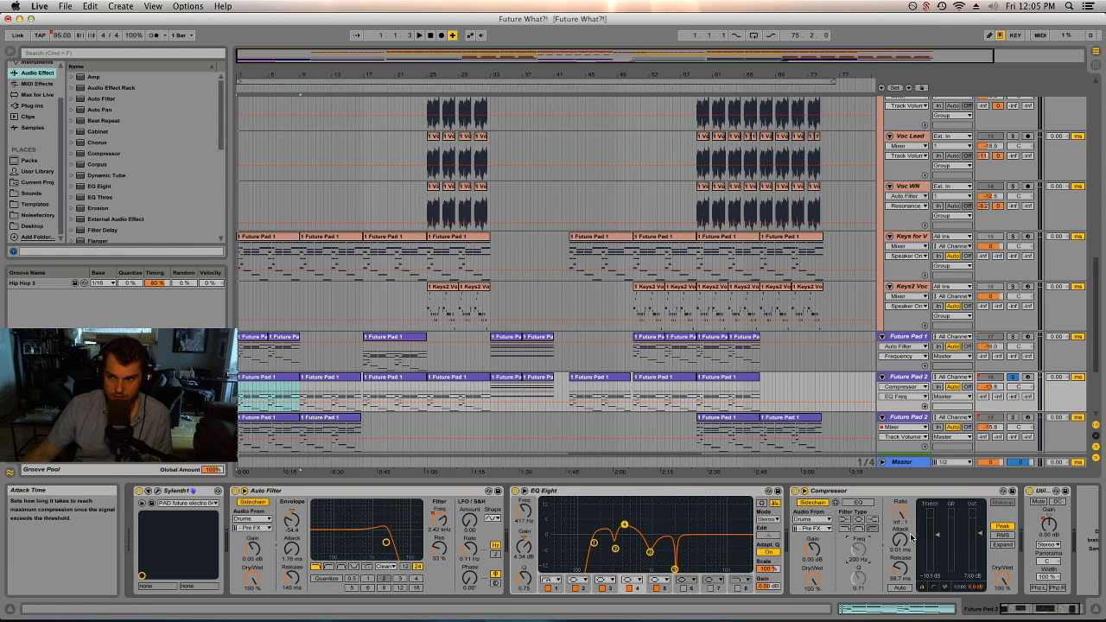
key(space)
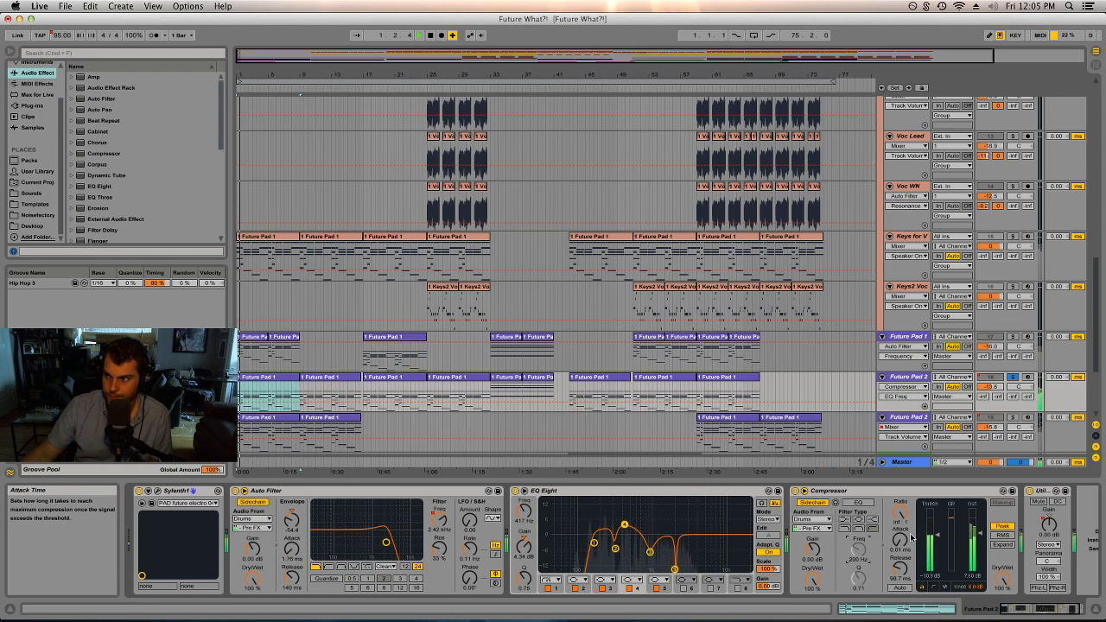
click(865, 506)
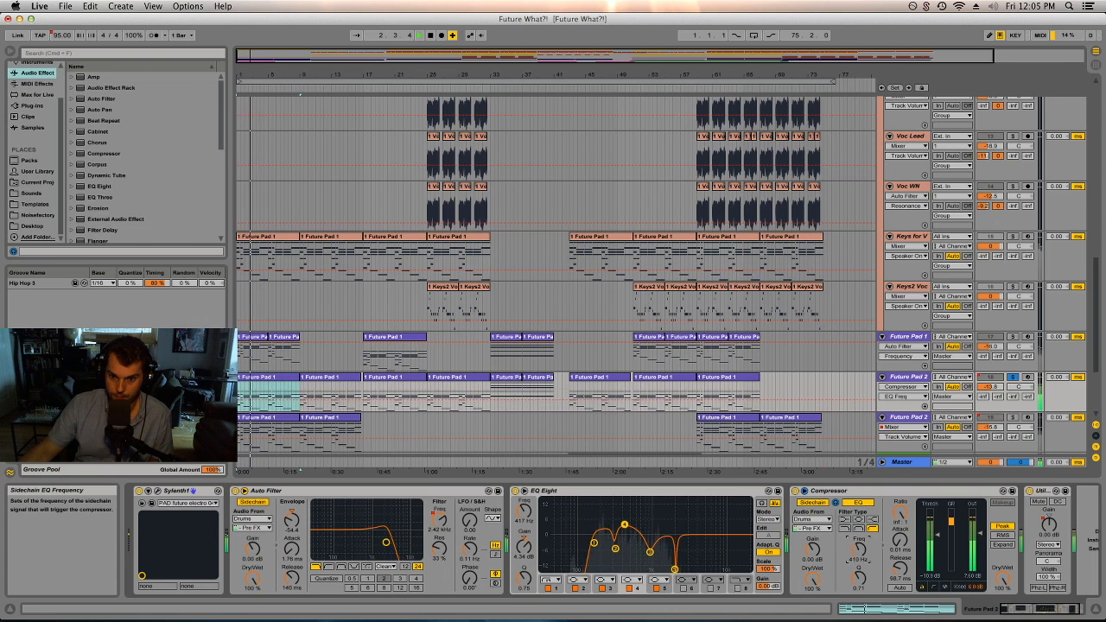
drag(859, 549, 859, 556)
click(861, 504)
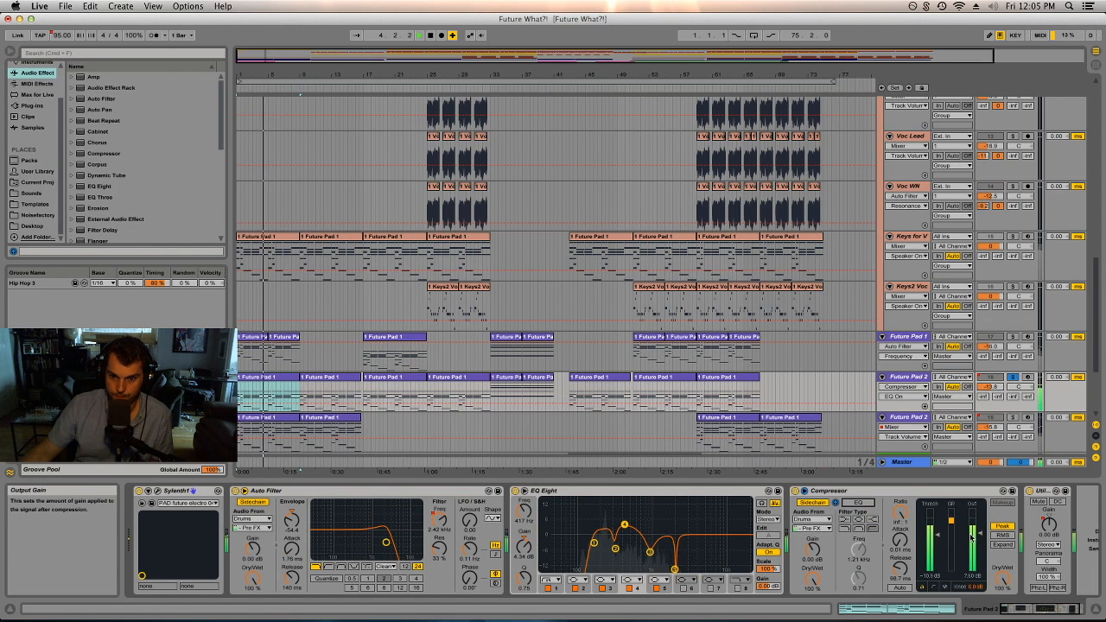
click(861, 504)
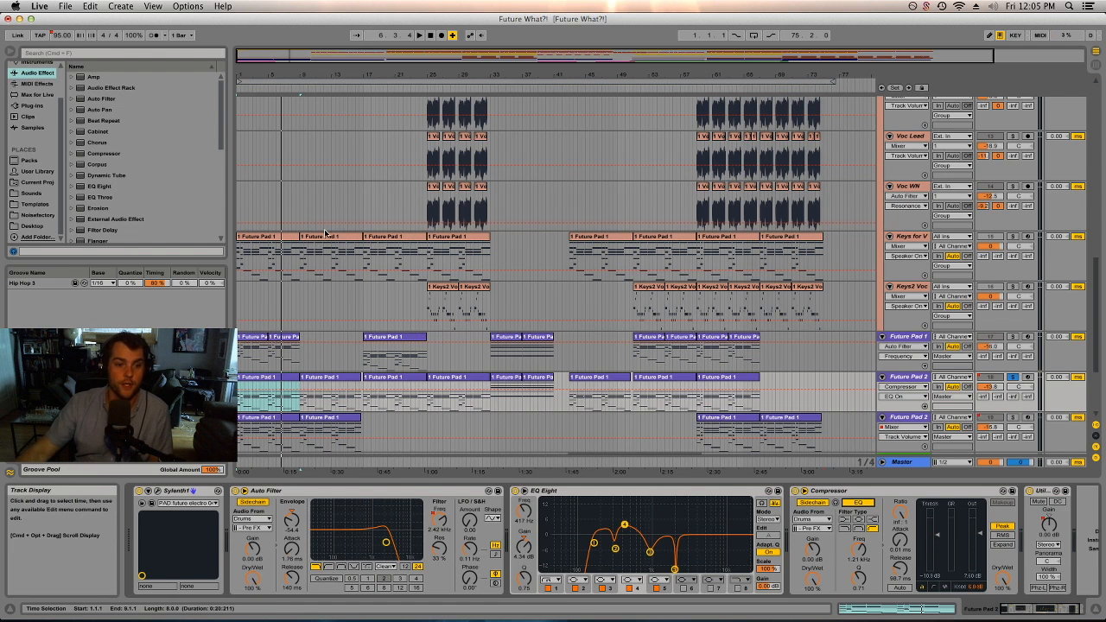
Step: Audition the first clip on the lower Future Pad 2 track in solo and view its devices from the Arpeggiator onward
scroll(994, 389, down, 3)
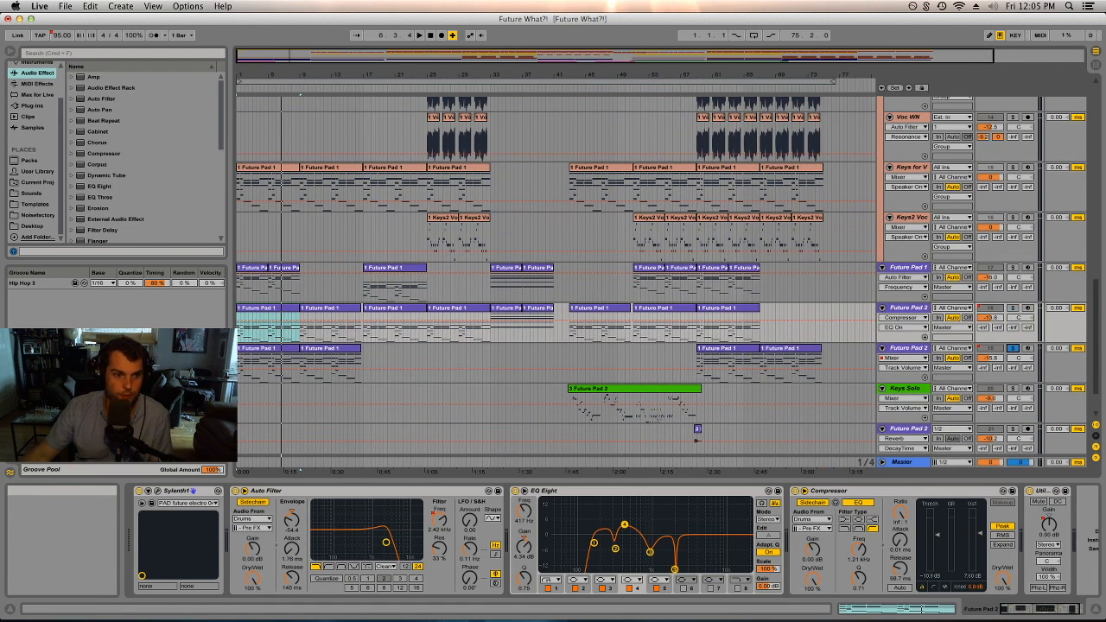
click(254, 349)
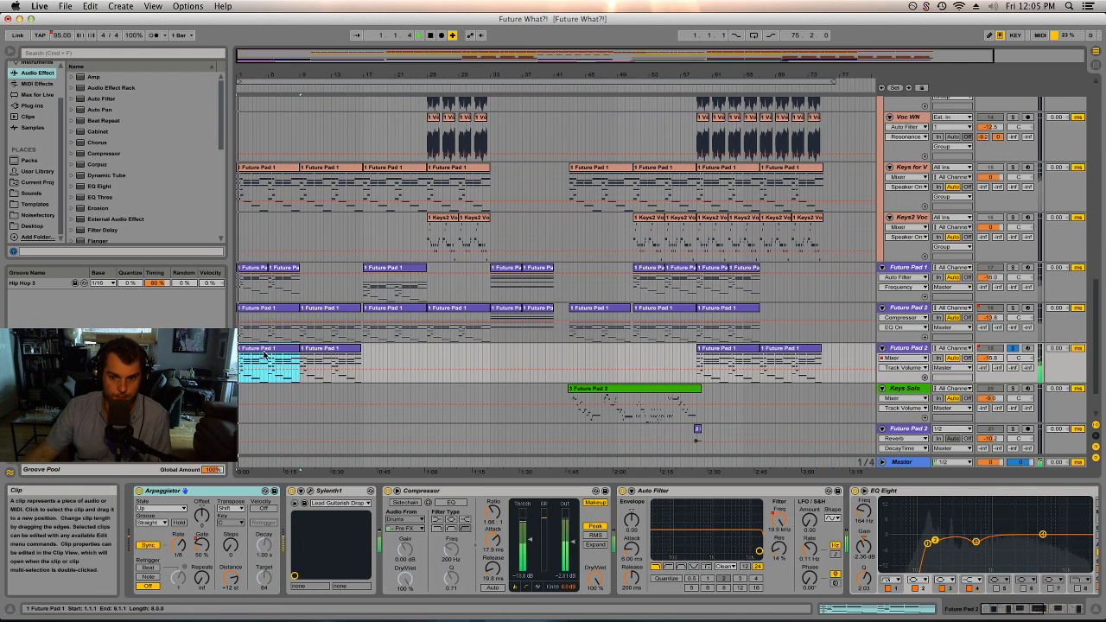
double_click(919, 349)
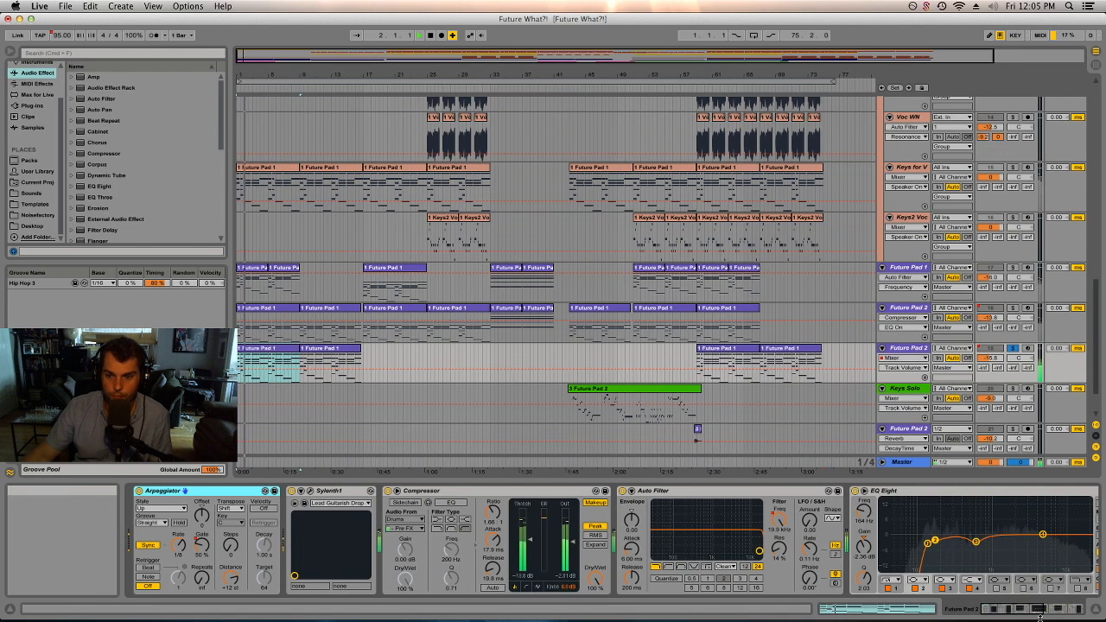
scroll(657, 536, right, 2)
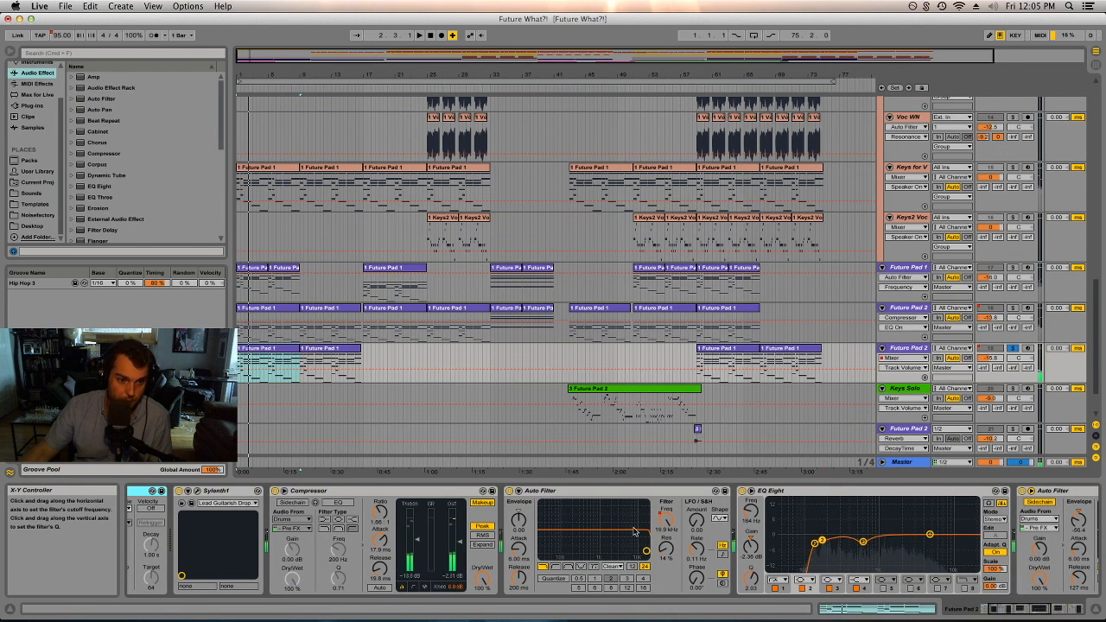
Step: Show the effect rack on the 22 Audio track and audition its first 20-Audio clip in solo
scroll(562, 415, down, 2)
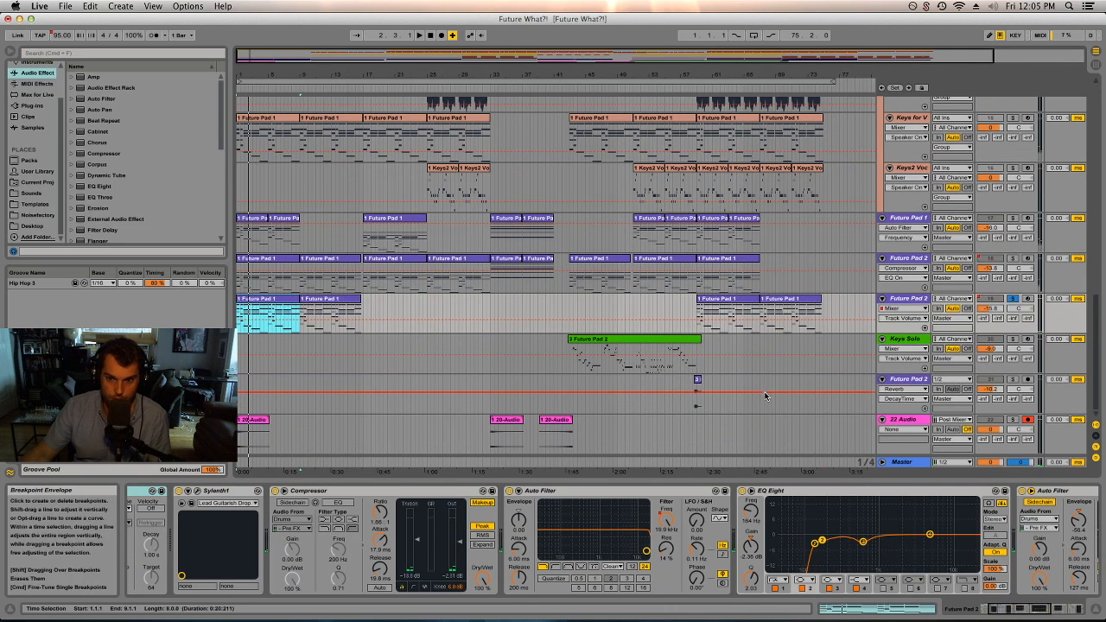
click(258, 423)
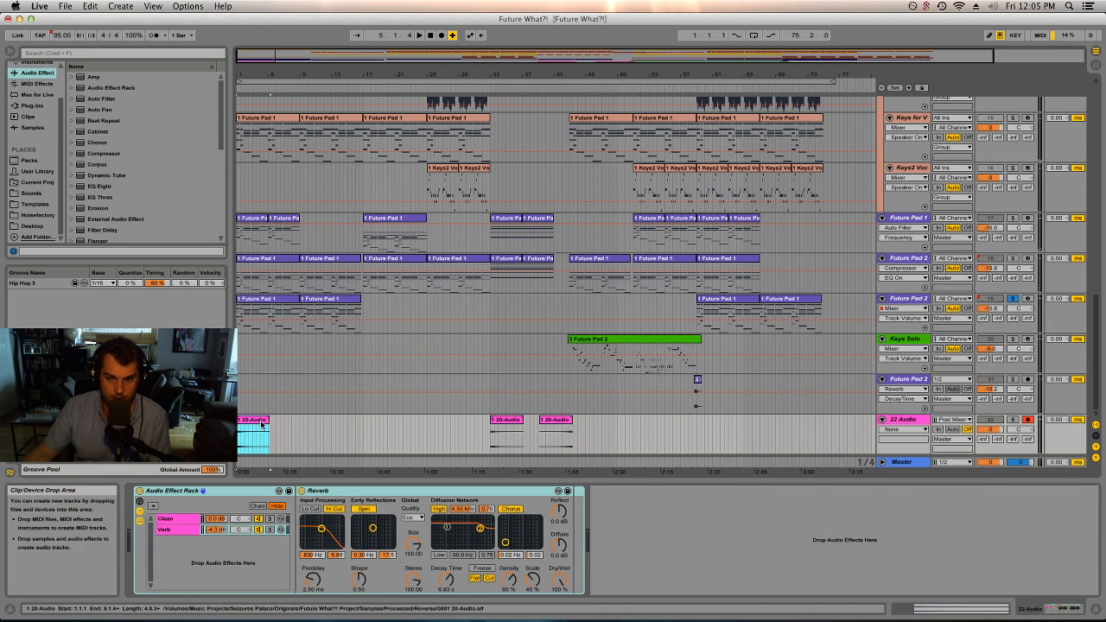
click(1013, 420)
key(space)
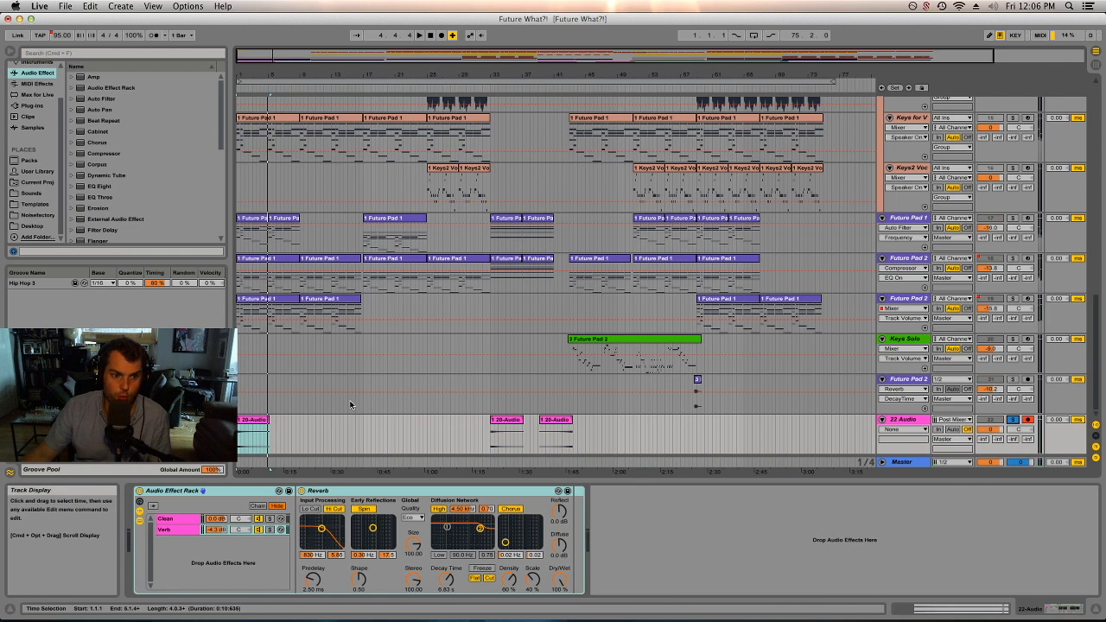
click(319, 431)
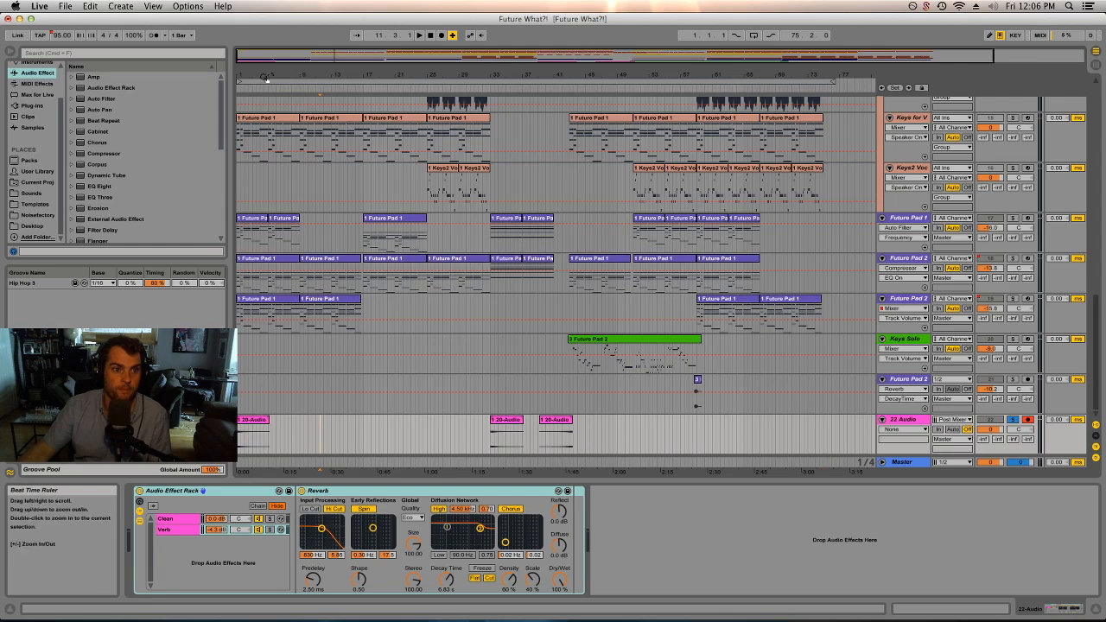
Step: Zoom in on the Growl Bass and Hats Loop clips that start at bar 9
scroll(328, 268, up, 5)
scroll(337, 260, down, 2)
scroll(346, 277, up, 8)
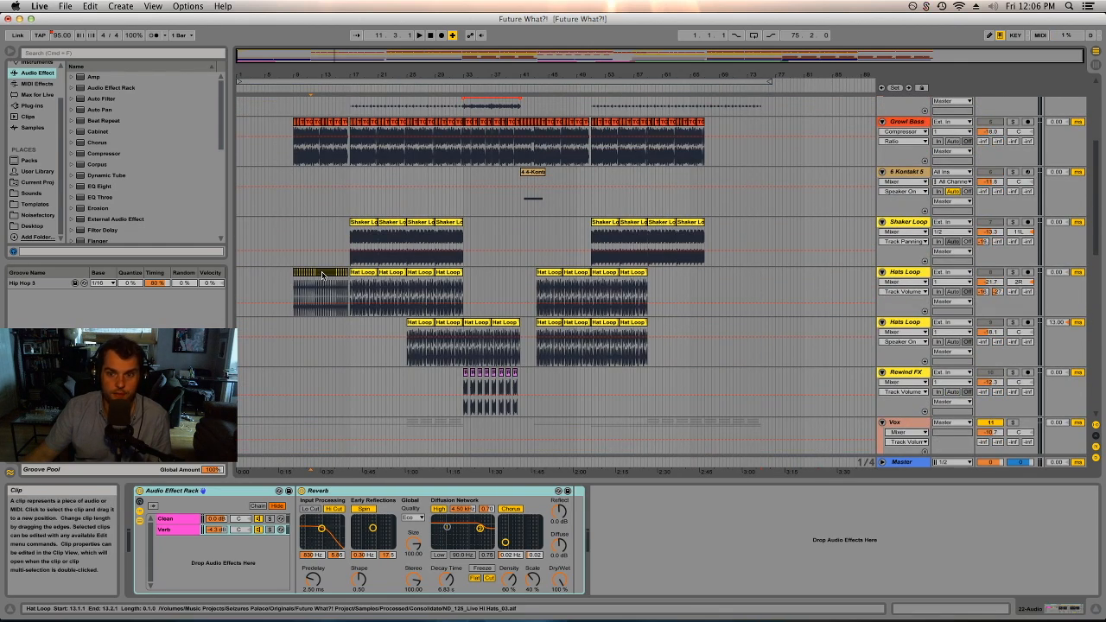
click(295, 295)
drag(289, 76, 290, 75)
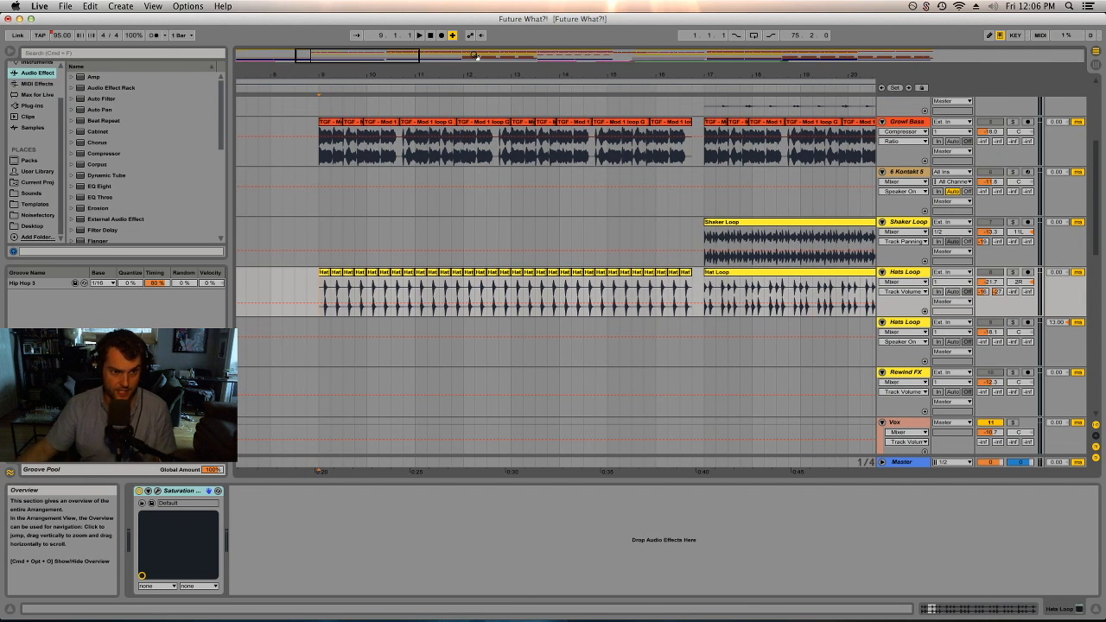
Step: Show the Growl Bass track's devices and loop its clips from bar 9 to bar 17
click(332, 122)
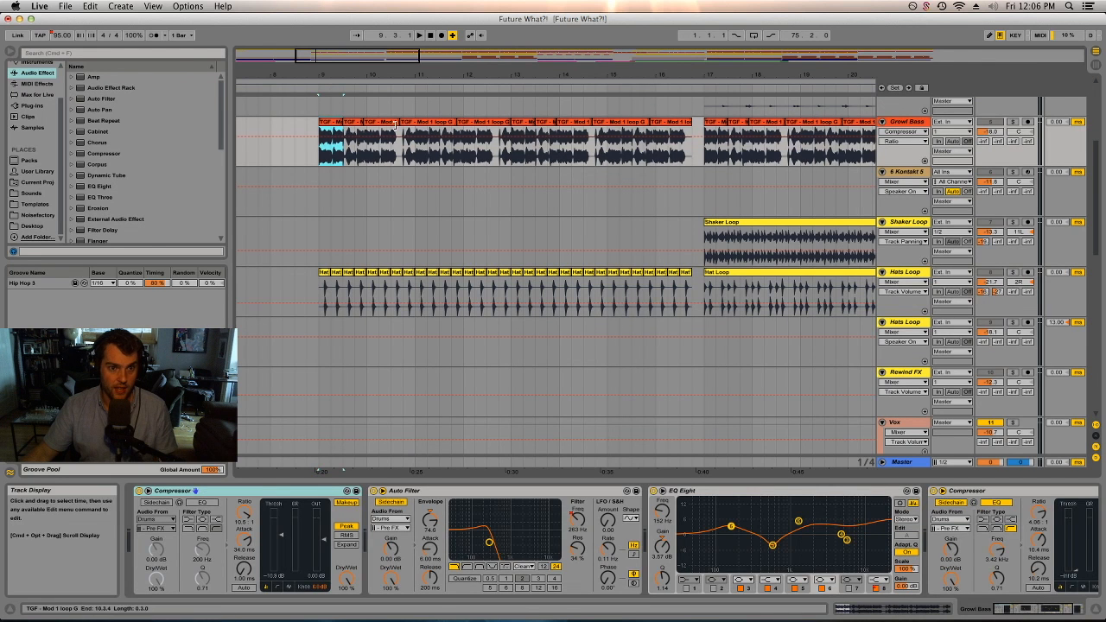
click(907, 124)
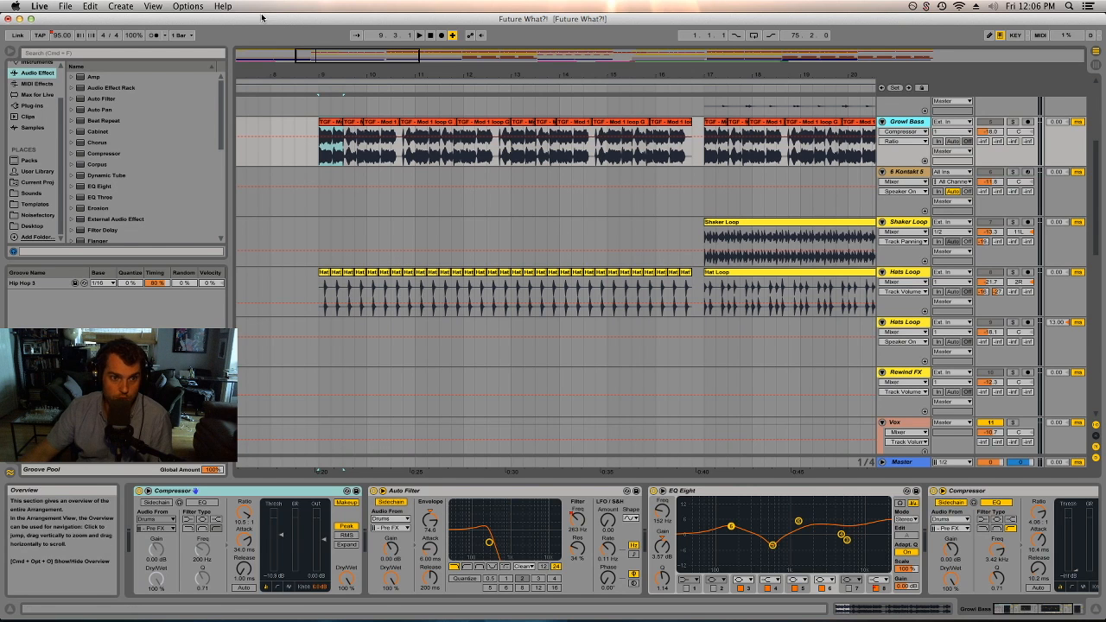
shift+click(706, 151)
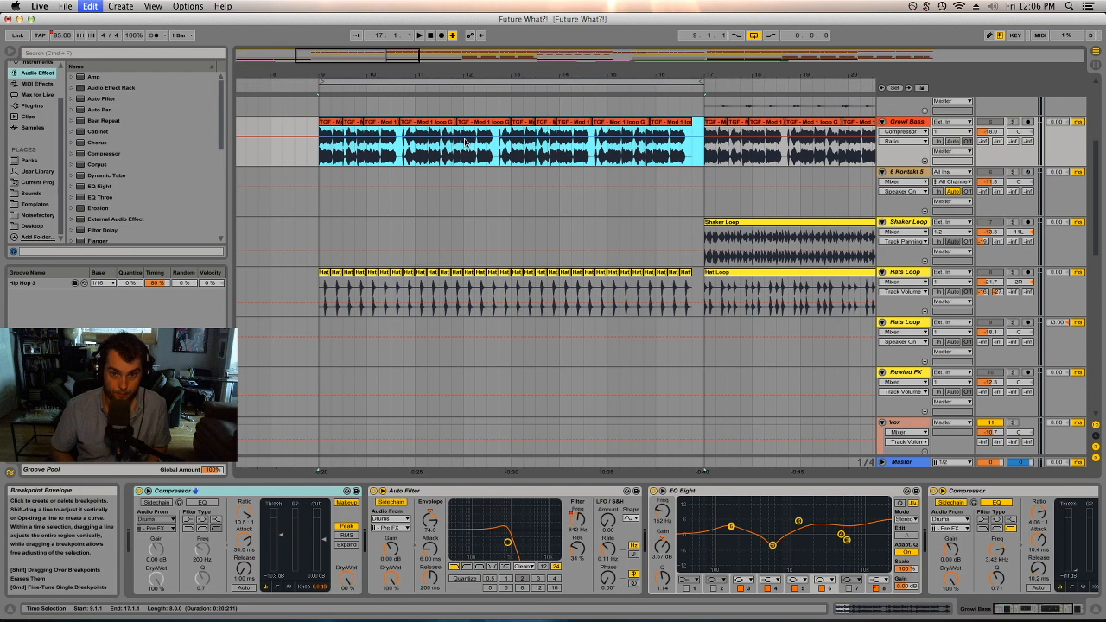
key(super+l)
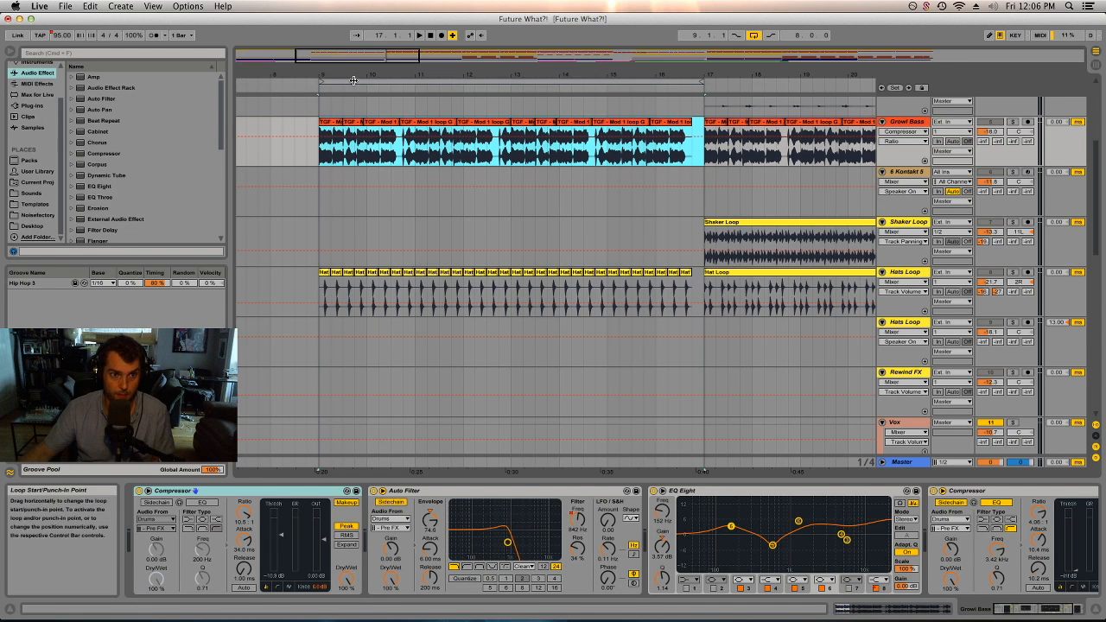
Step: Copy the TGF - Mod 1 loop G clip to 72.2.1 on Growl Bass, extend it to four bars and loop it
drag(316, 80, 313, 73)
click(344, 114)
click(335, 126)
drag(335, 126, 827, 147)
drag(955, 132, 951, 130)
drag(790, 122, 821, 123)
key(super+l)
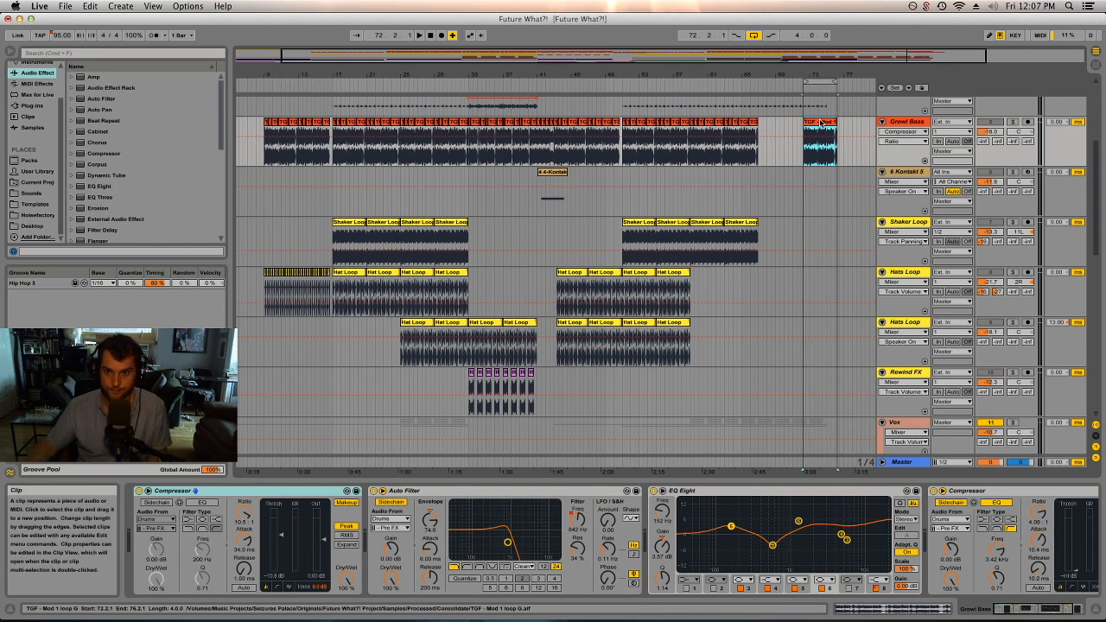
Step: Audition the copied loop clip with Growl Bass soloed, and delete the copy
click(1014, 122)
key(space)
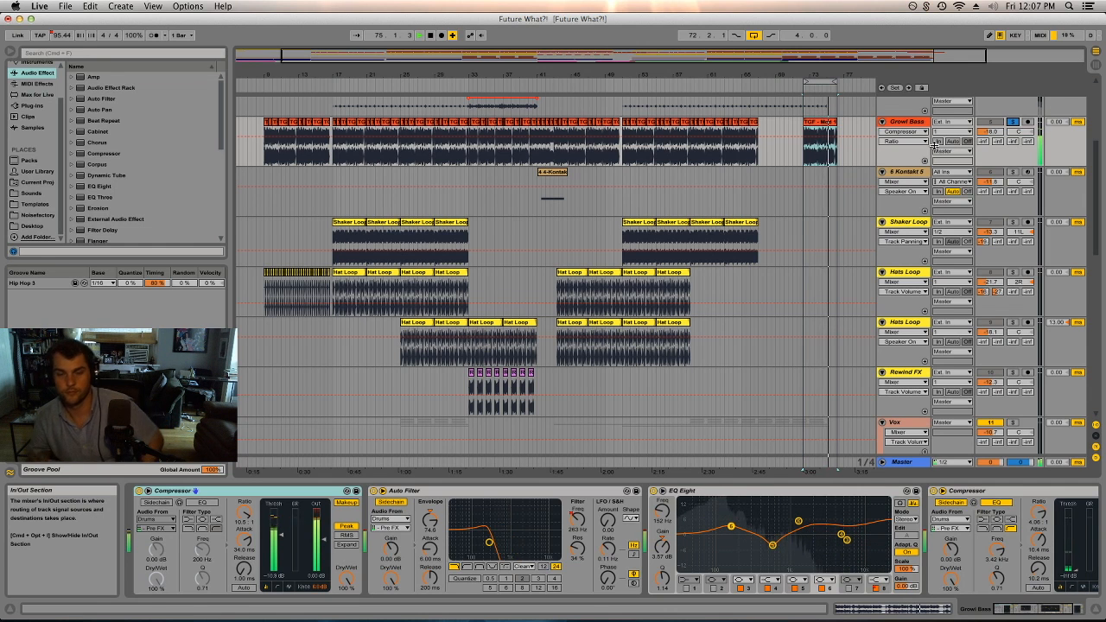
key(Delete)
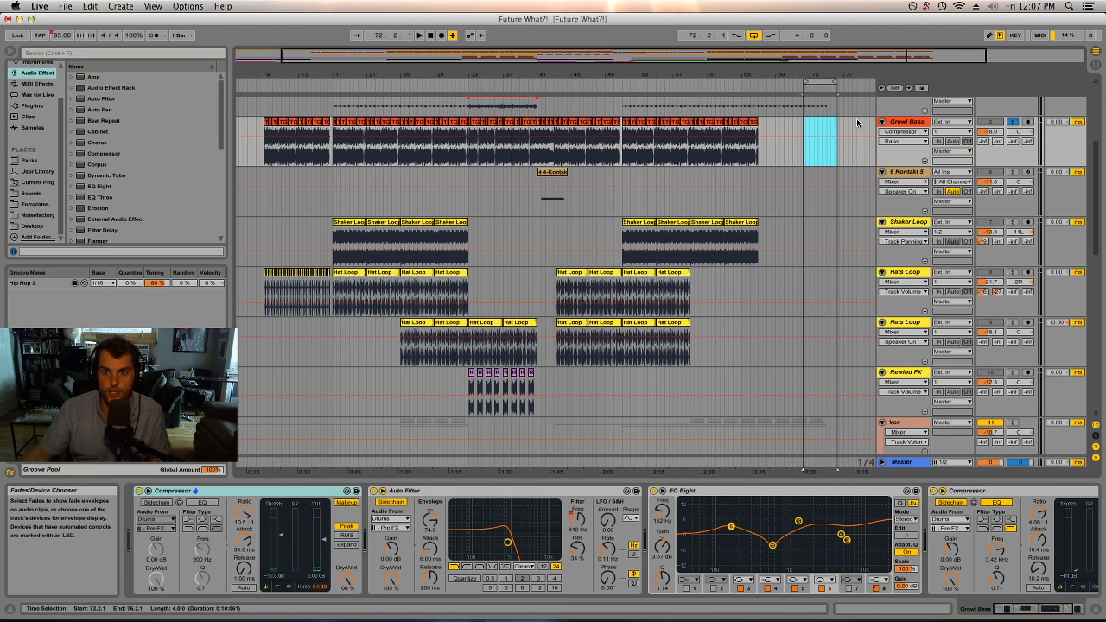
Step: Audition the soloed Growl Bass clips from bar 17 and select the four bars from 17 to 21
drag(261, 69, 294, 152)
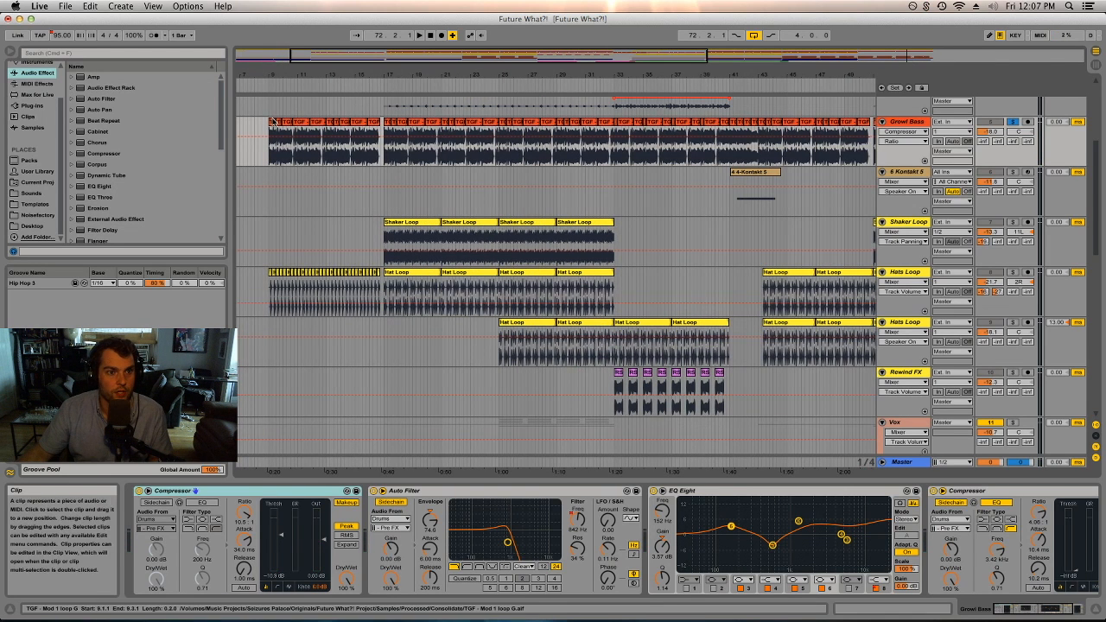
key(space)
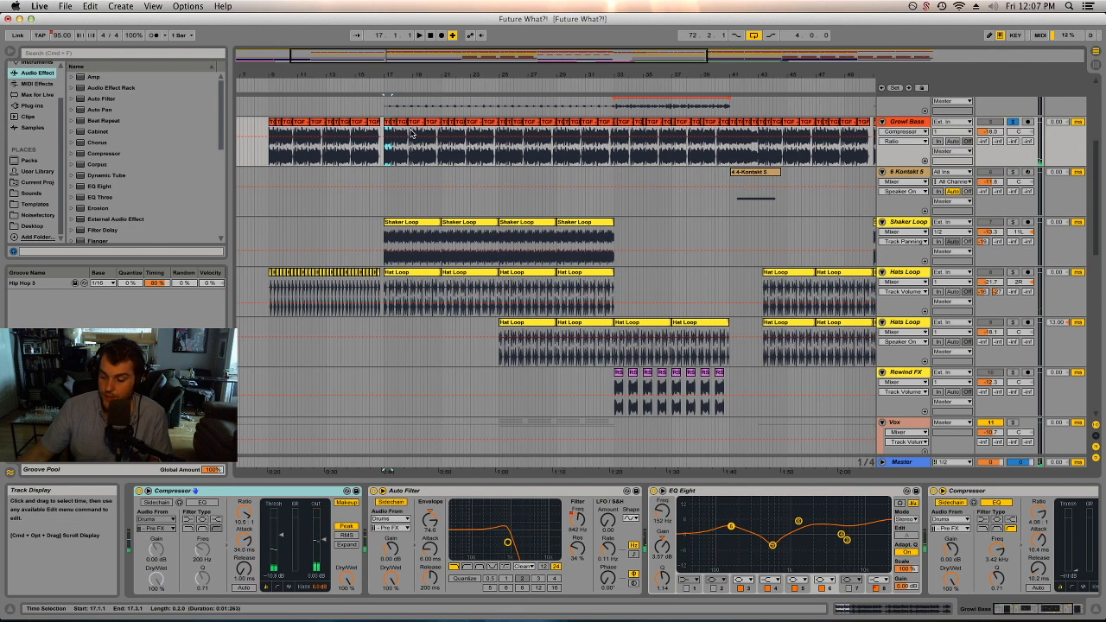
key(space)
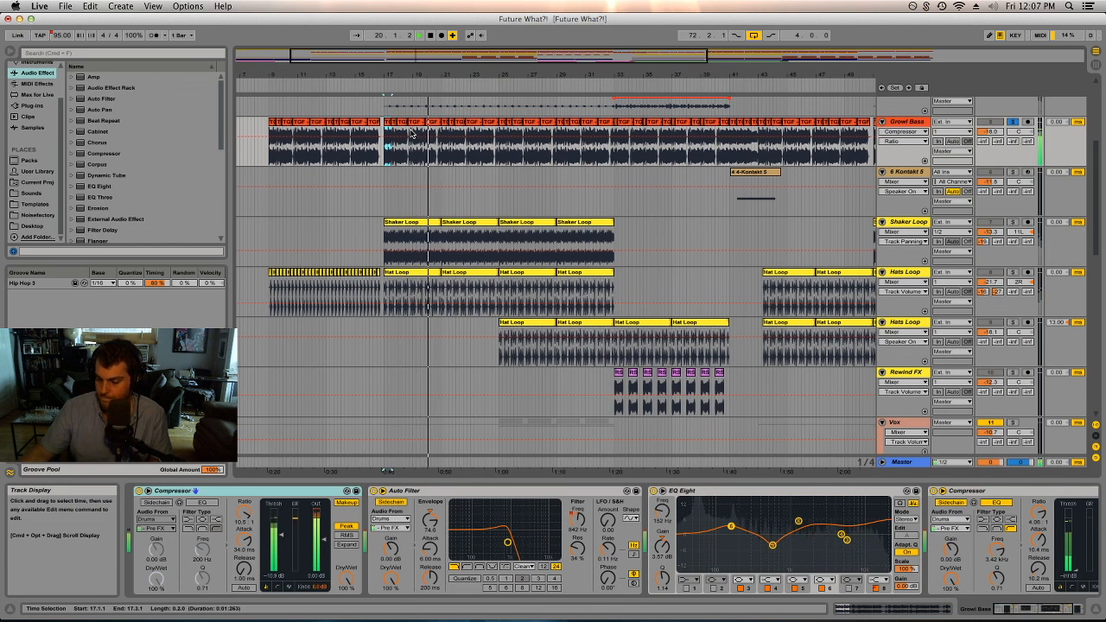
key(space)
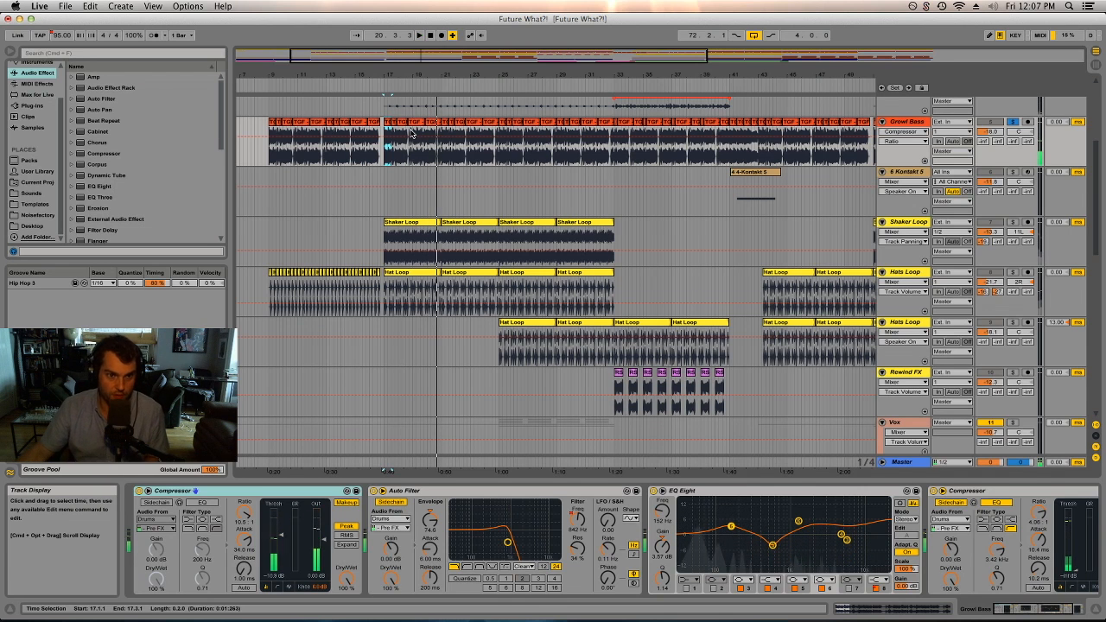
click(432, 124)
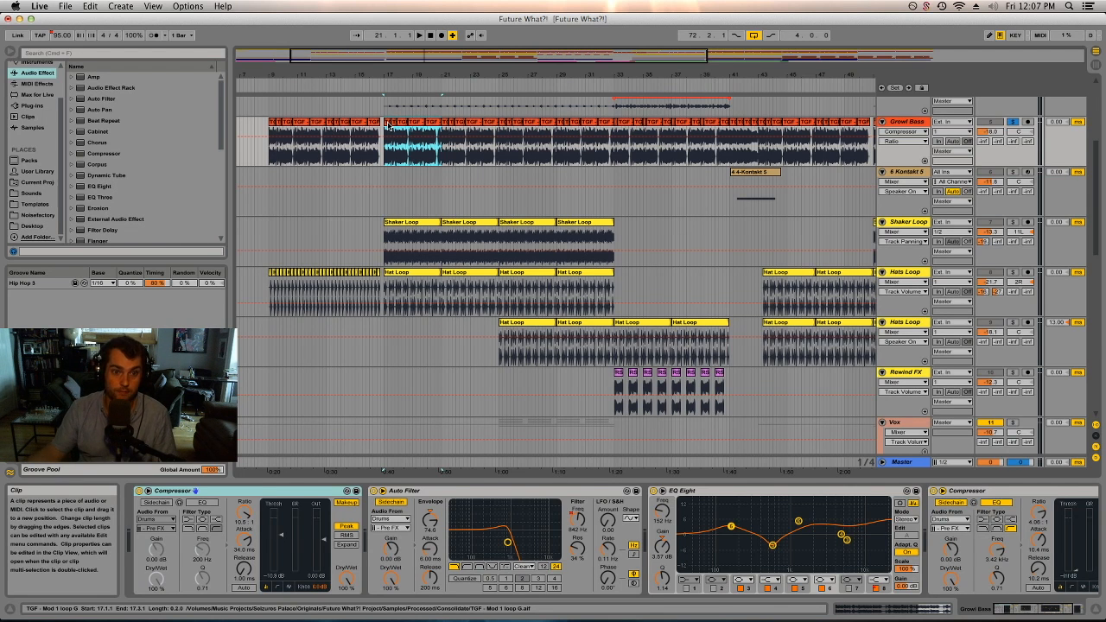
Step: Audition the Voc 1 clips from bar 25 with Voc 1 soloed, reviewing its vocoder, compressor and filter devices
key(space)
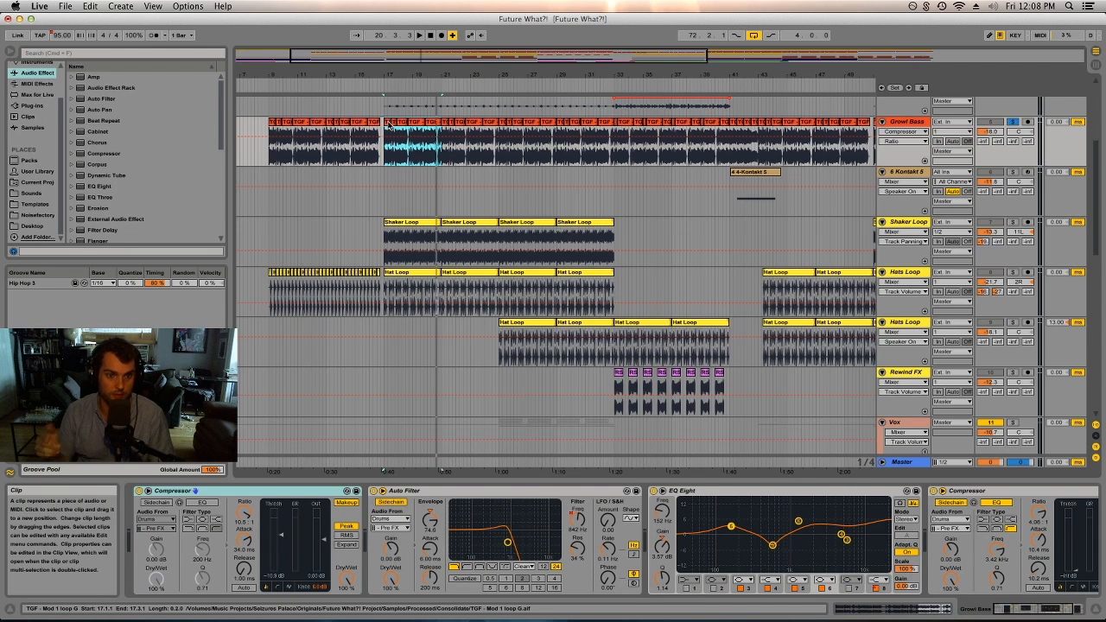
scroll(609, 236, down, 5)
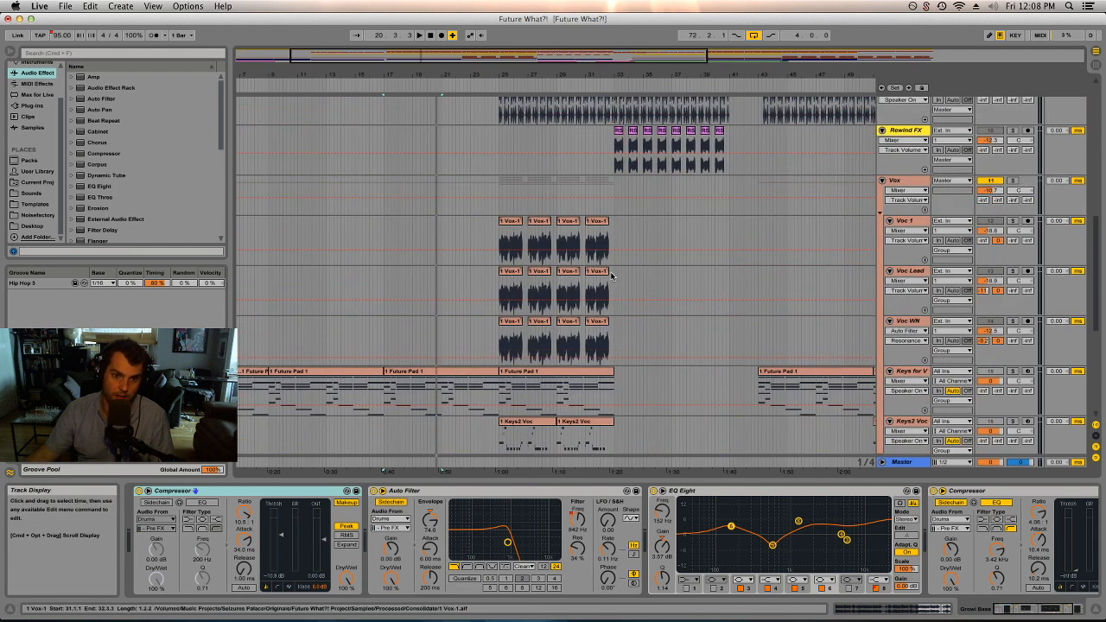
click(522, 229)
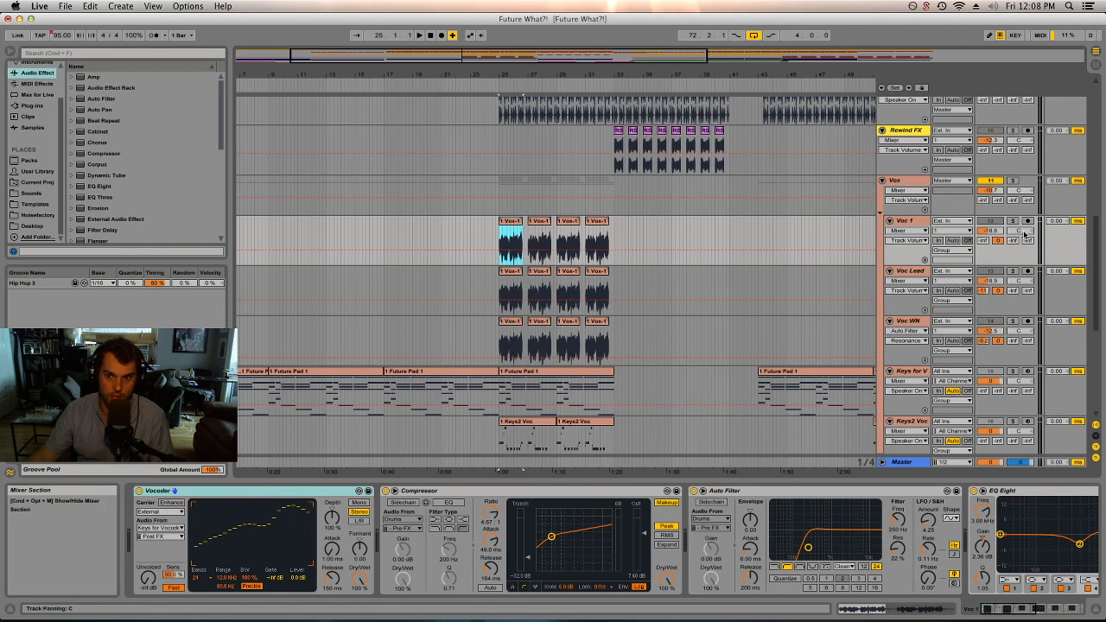
key(space)
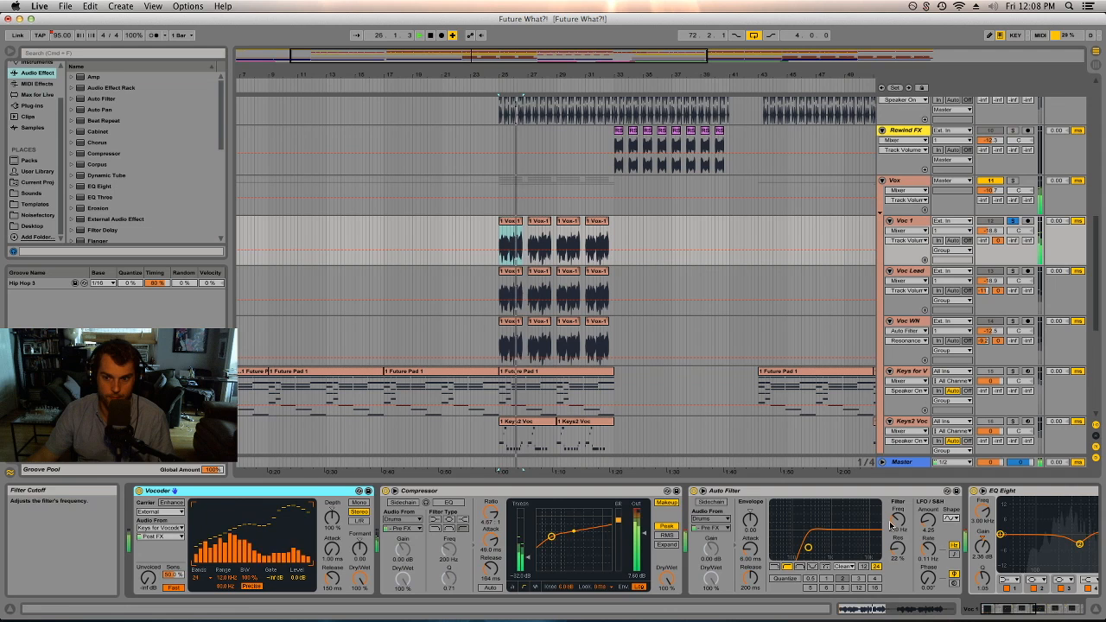
drag(1007, 613, 958, 609)
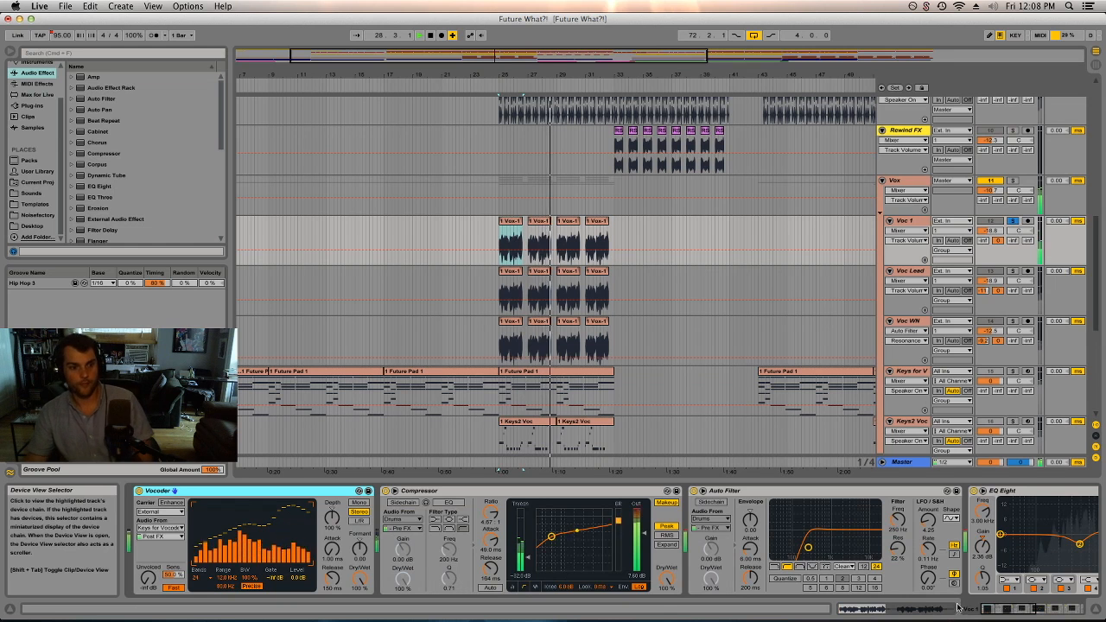
click(913, 222)
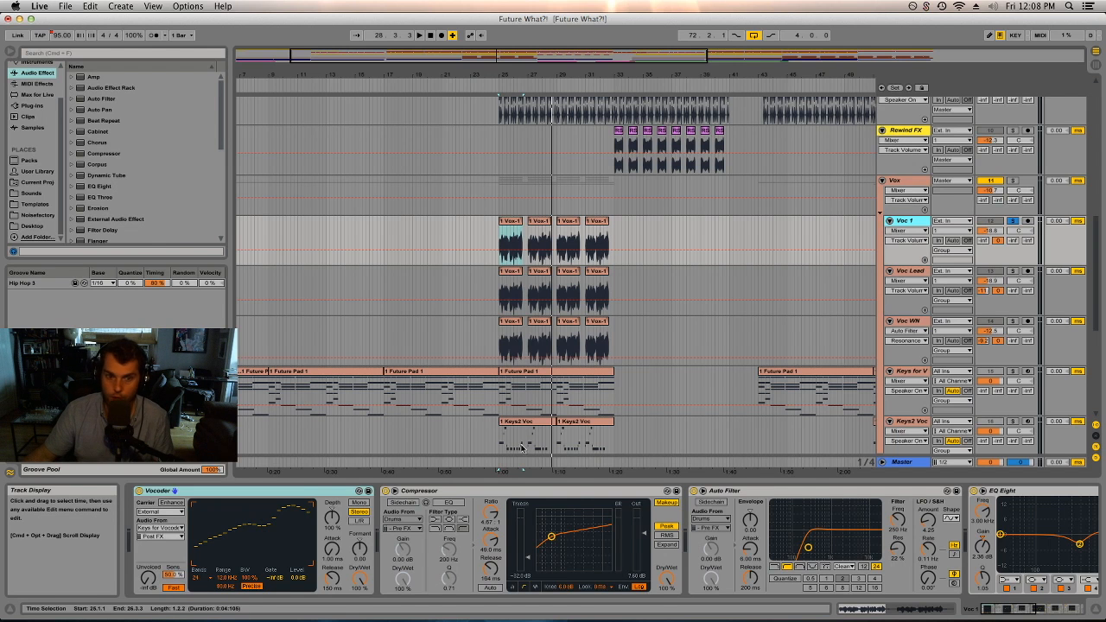
Step: Audition the Voc Lead clips from bar 25 with only Voc Lead soloed
click(514, 271)
click(1013, 271)
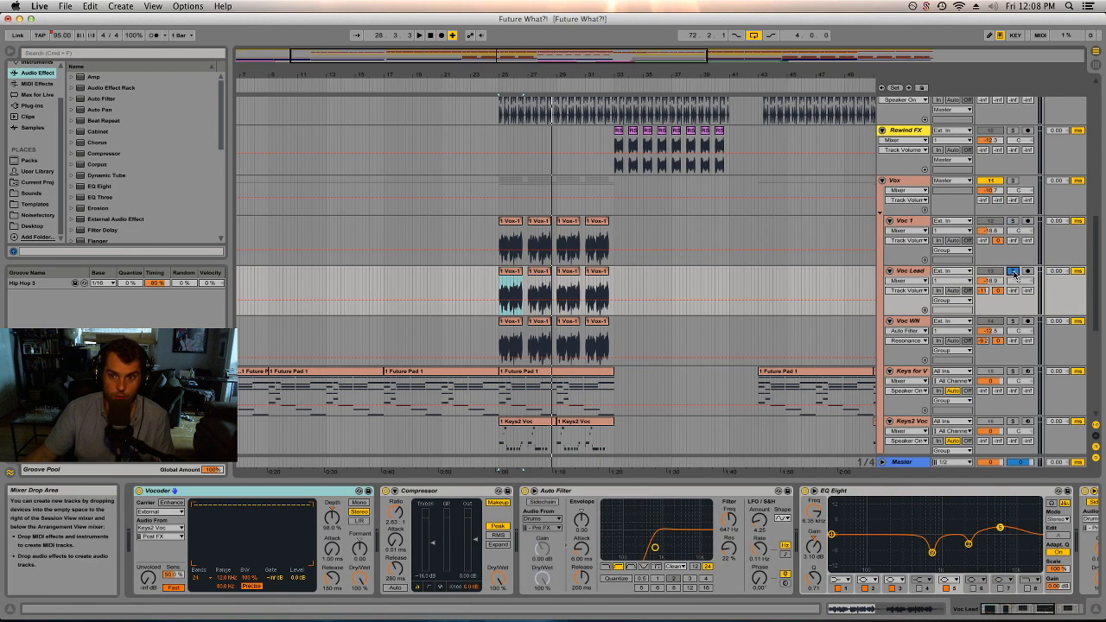
key(space)
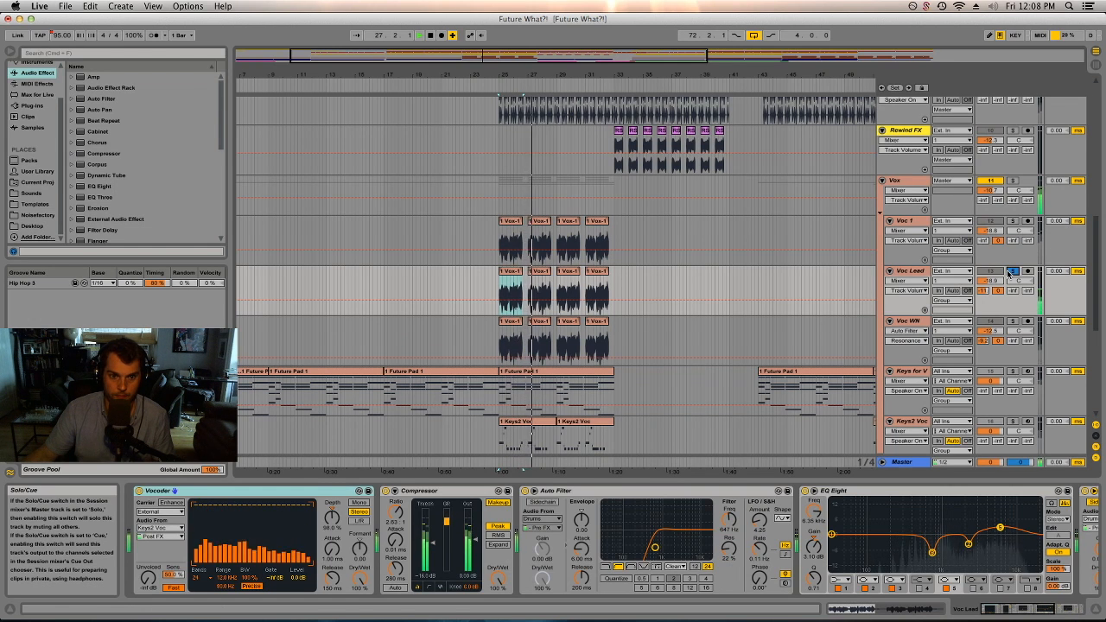
scroll(1011, 274, down, 1)
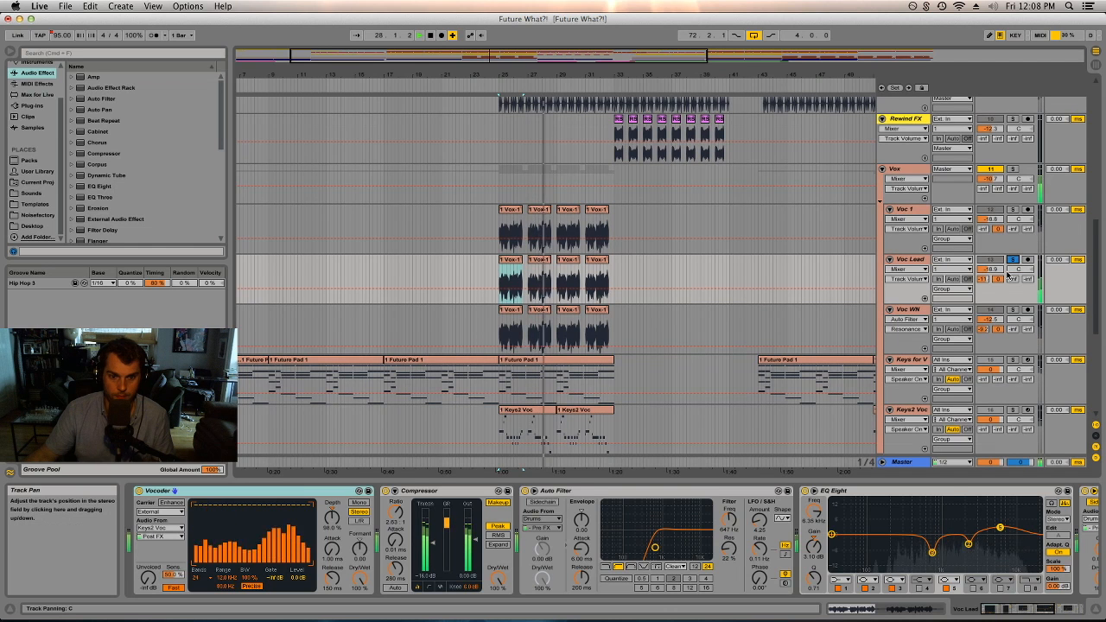
key(space)
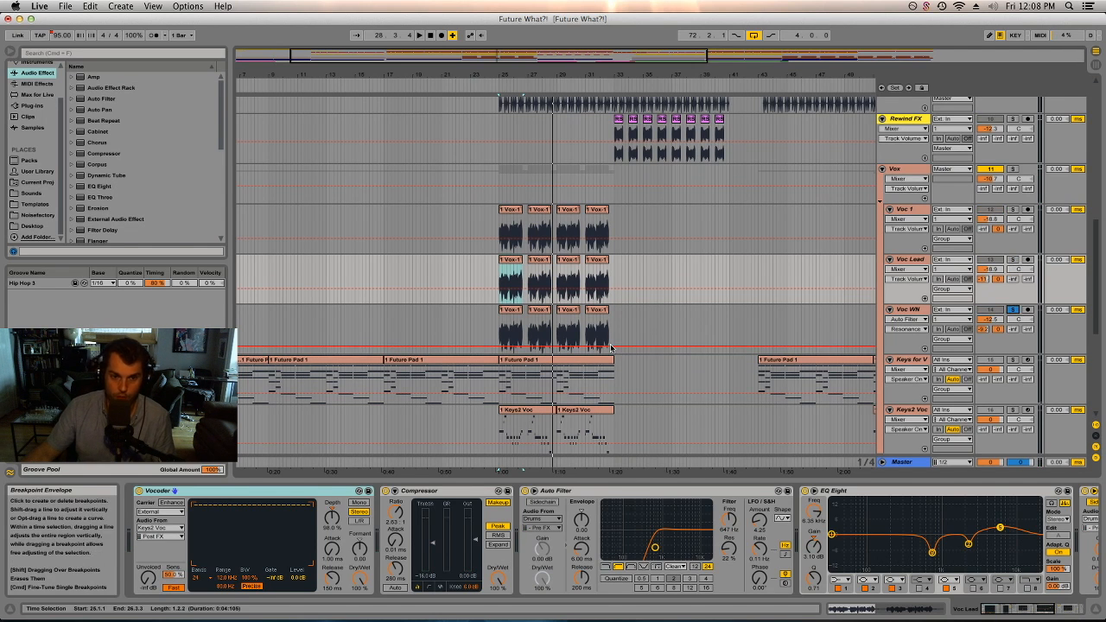
Step: Audition the soloed Voc WN clips from bar 25, and replay the vocal section with no tracks soloed
click(513, 316)
key(space)
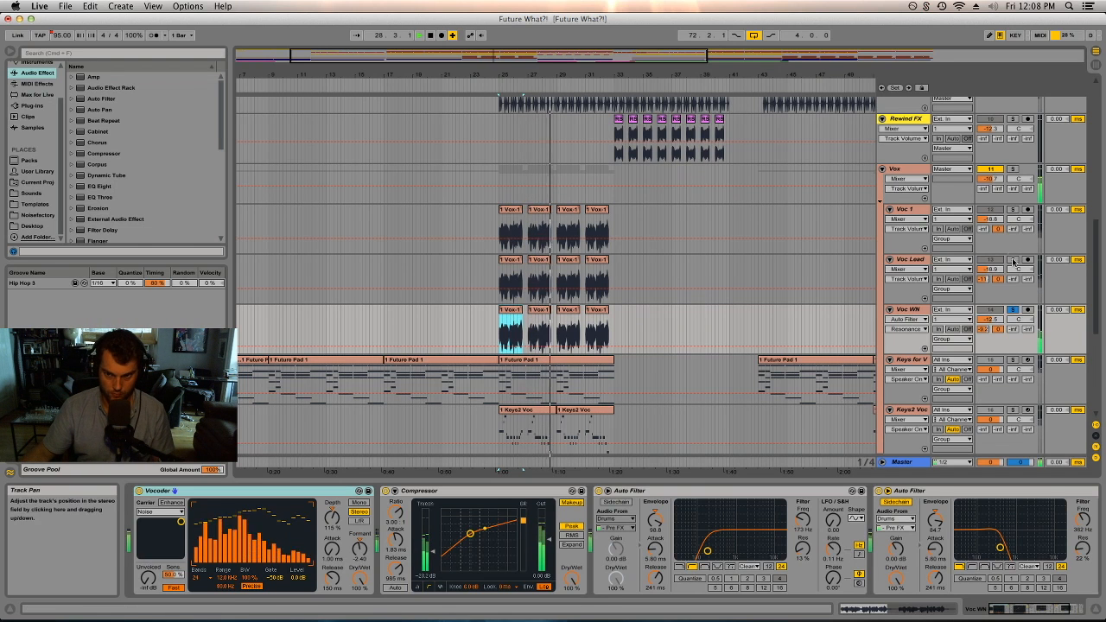
click(515, 212)
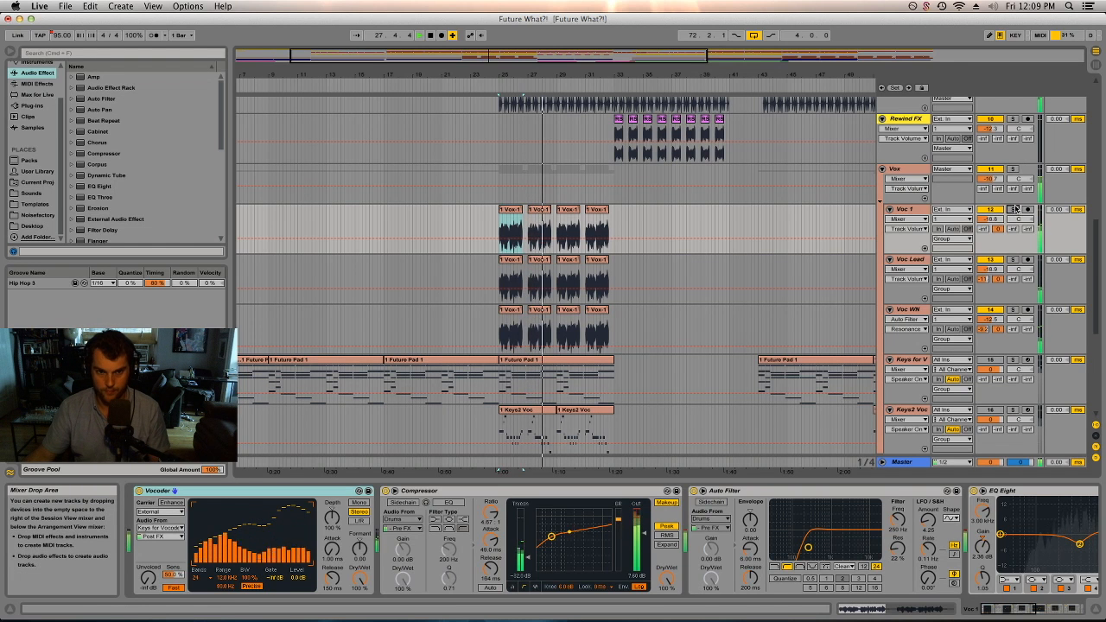
click(647, 270)
key(space)
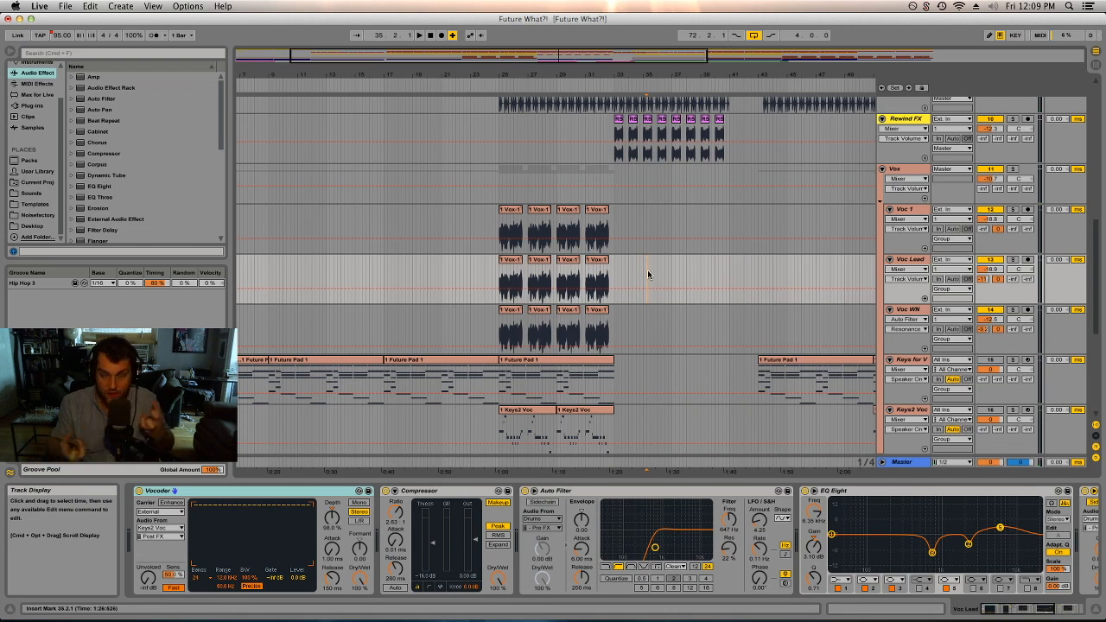
Step: Show the whole arrangement and audition the Keys Solo clip from bar 42 with its track soloed
scroll(649, 274, down, 5)
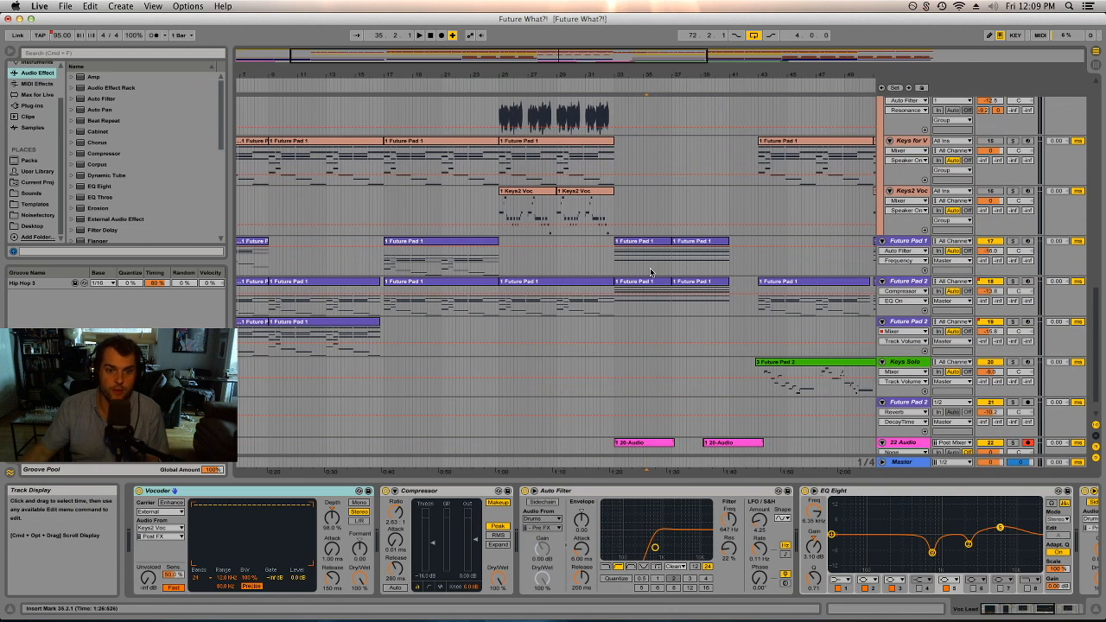
drag(595, 71, 593, 34)
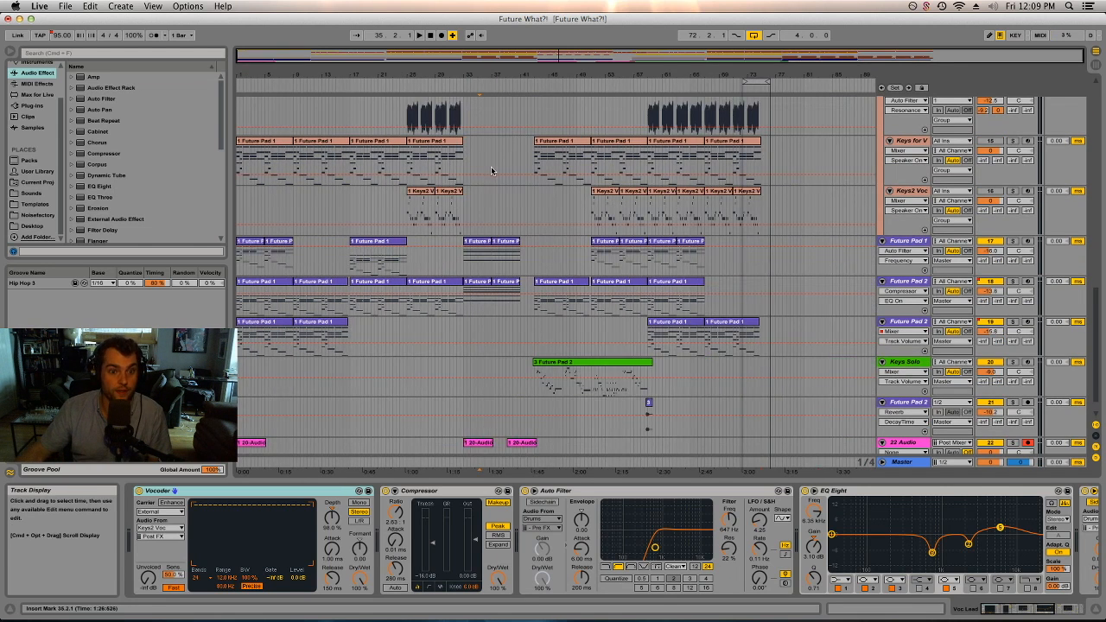
scroll(495, 177, down, 1)
click(613, 340)
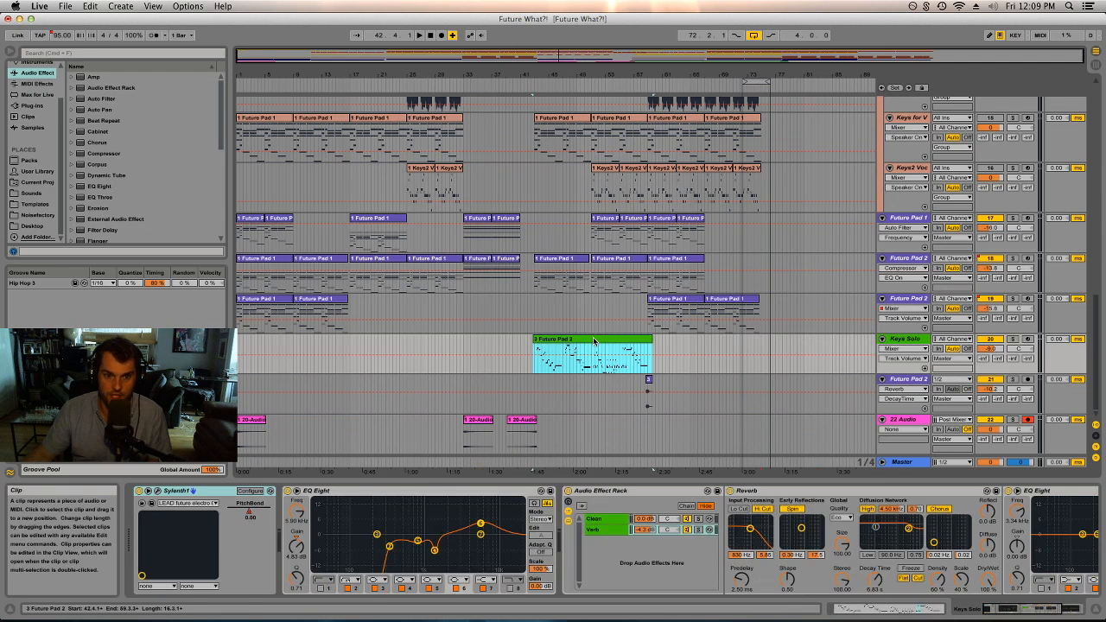
click(1015, 339)
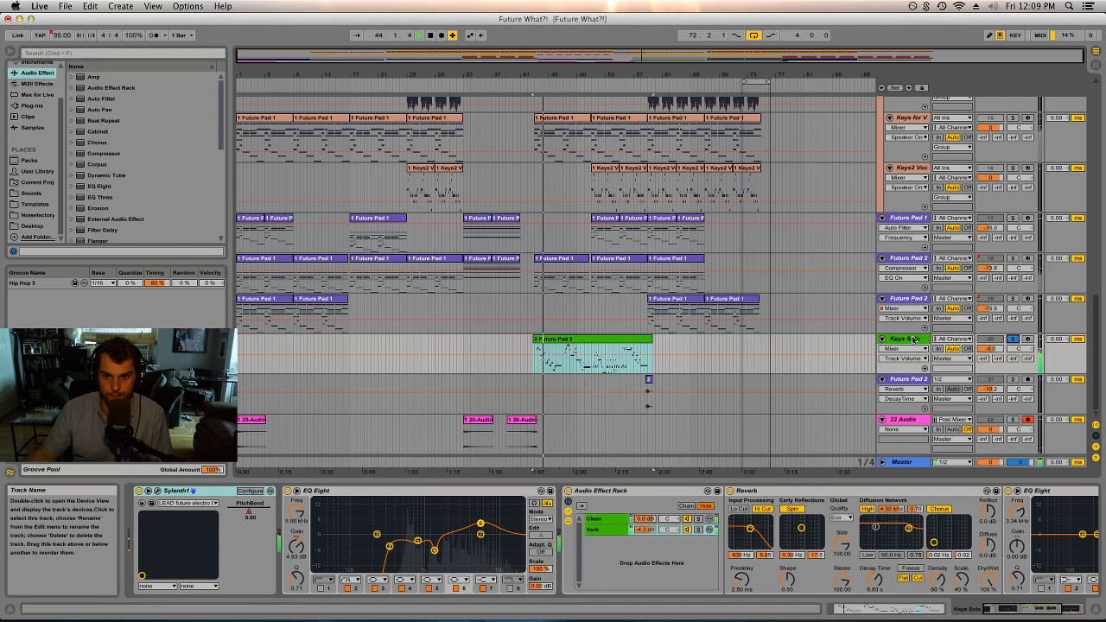
Step: Show the devices of the Future Pad 2 track with the Arpeggiator, unsolo Keys Solo and replay the full mix from bar 42
click(908, 299)
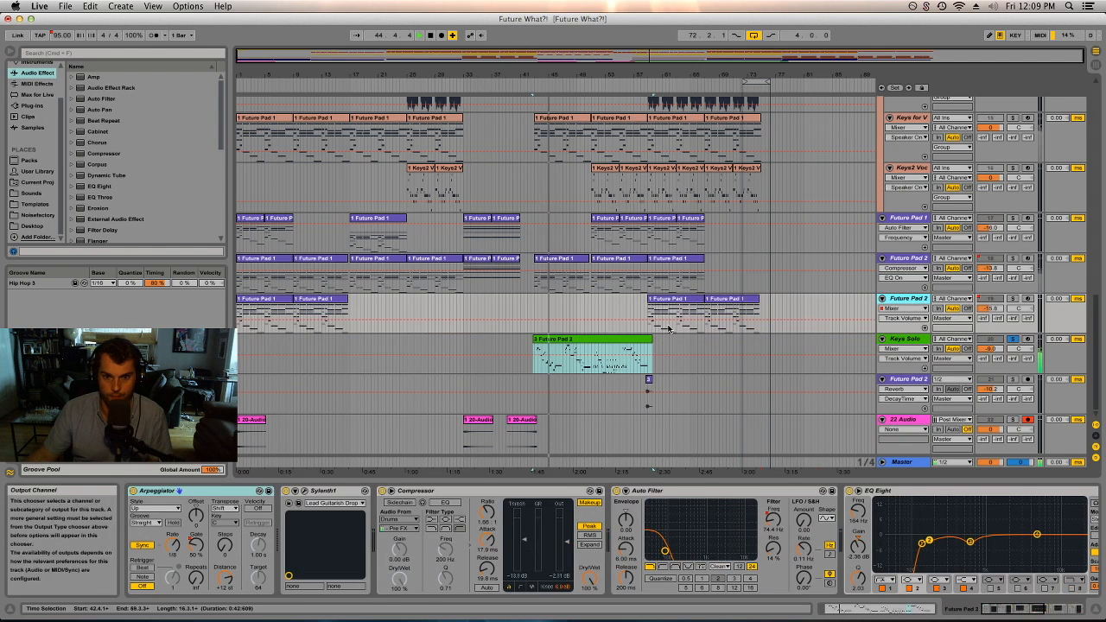
key(space)
click(1016, 339)
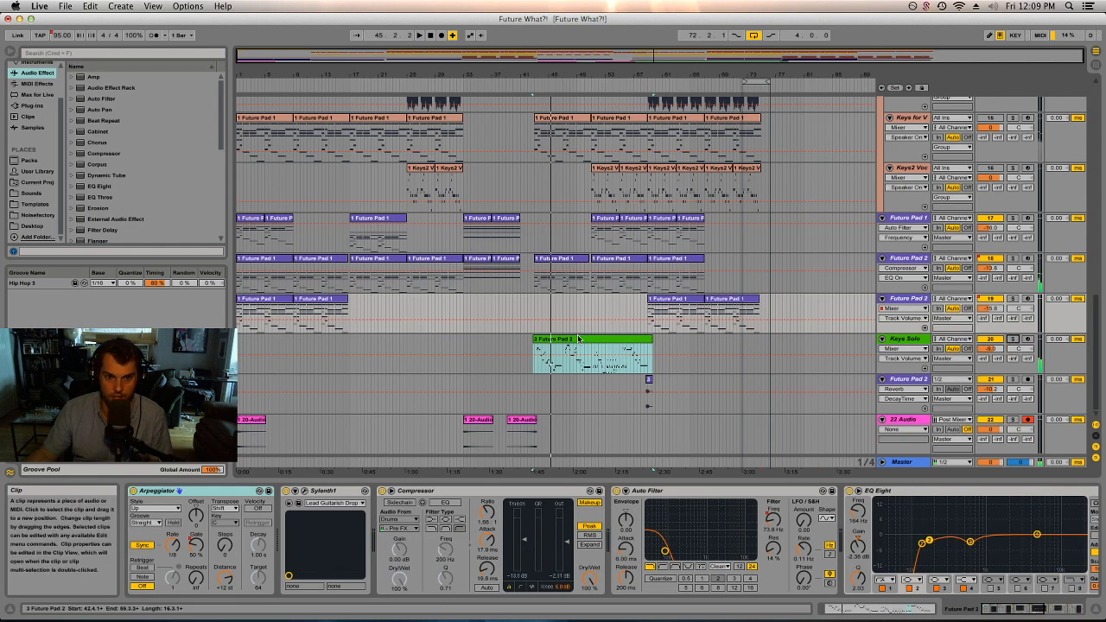
click(532, 86)
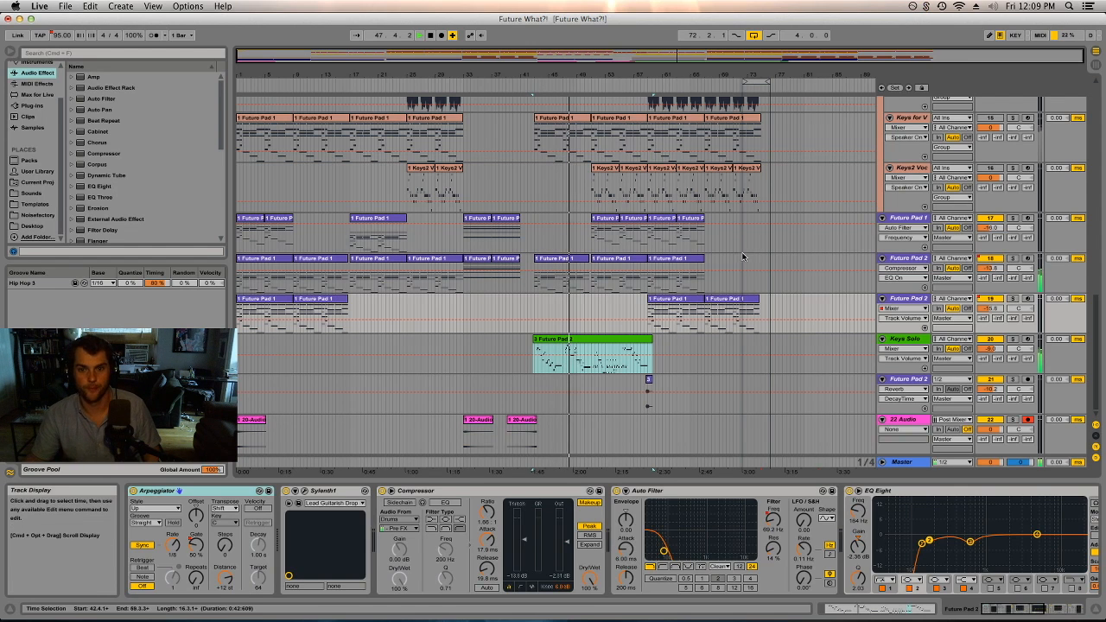
Step: Select the Damage clip at bar 51 and show the Damage track's devices
scroll(746, 304, up, 10)
scroll(745, 304, up, 6)
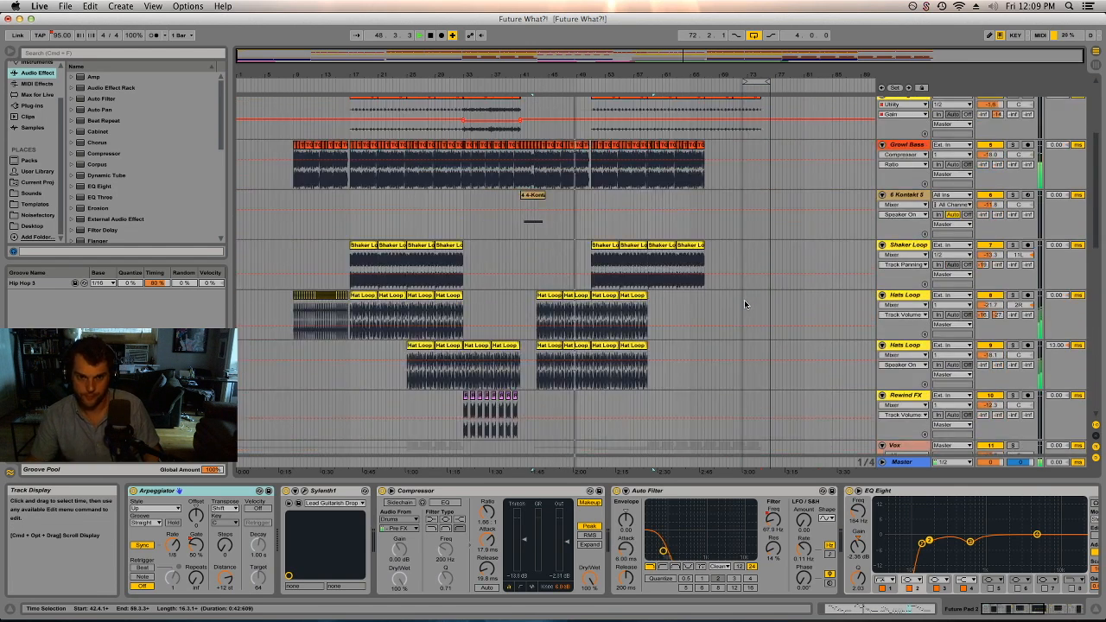
scroll(745, 305, up, 2)
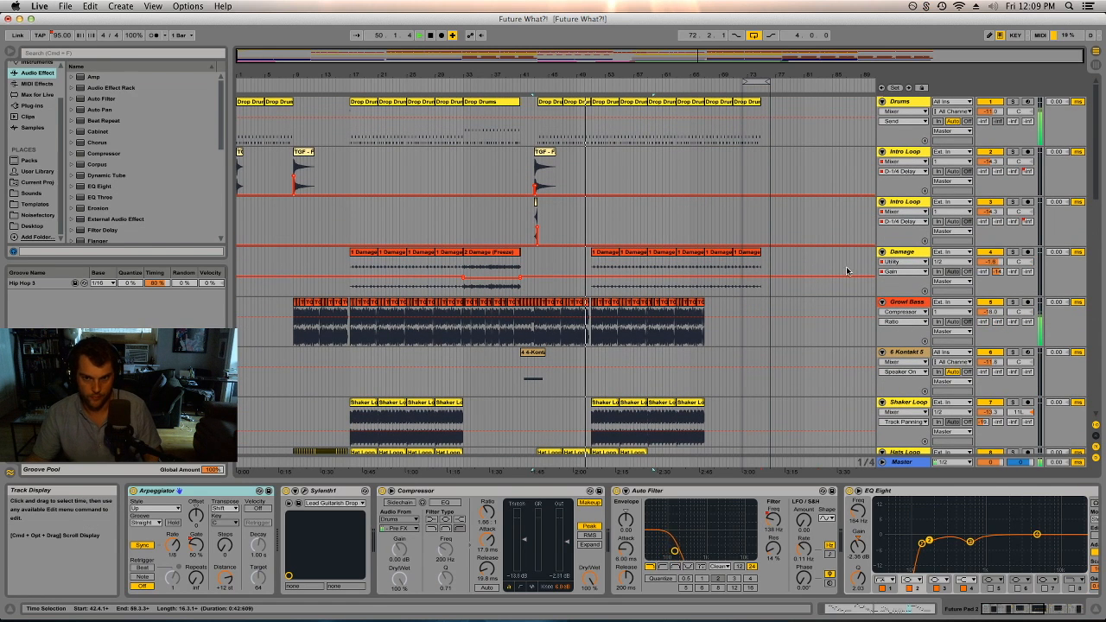
click(604, 258)
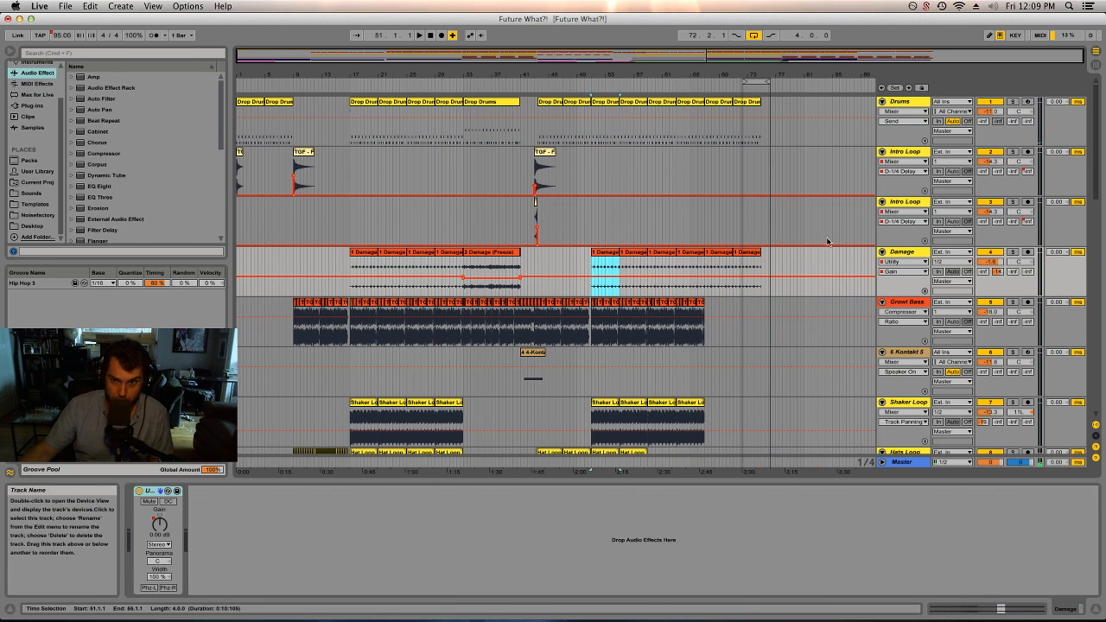
click(918, 251)
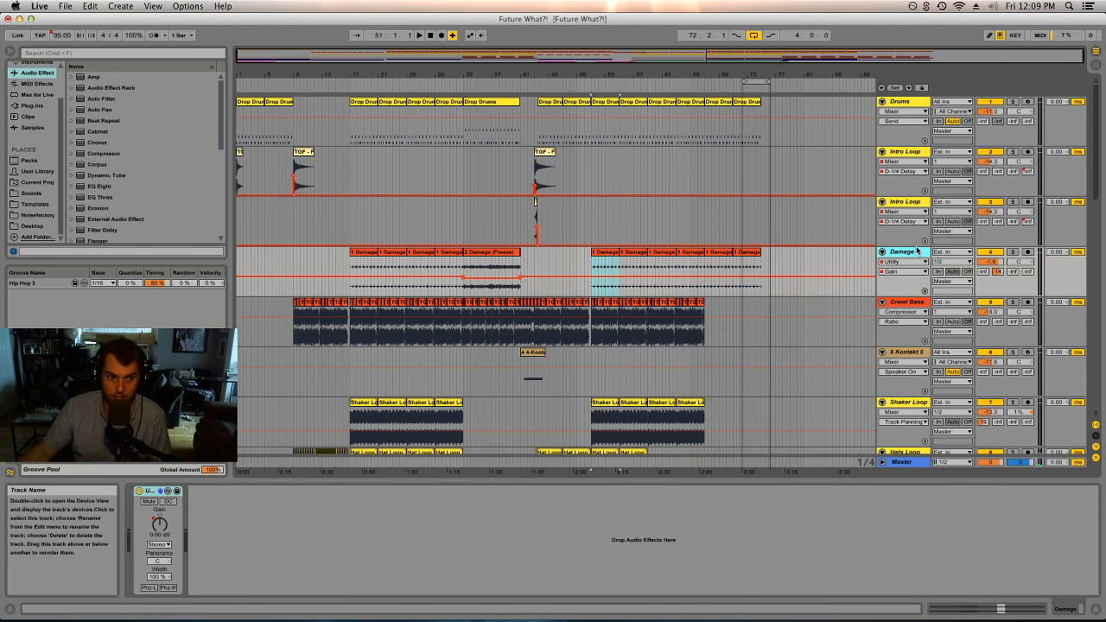
click(916, 252)
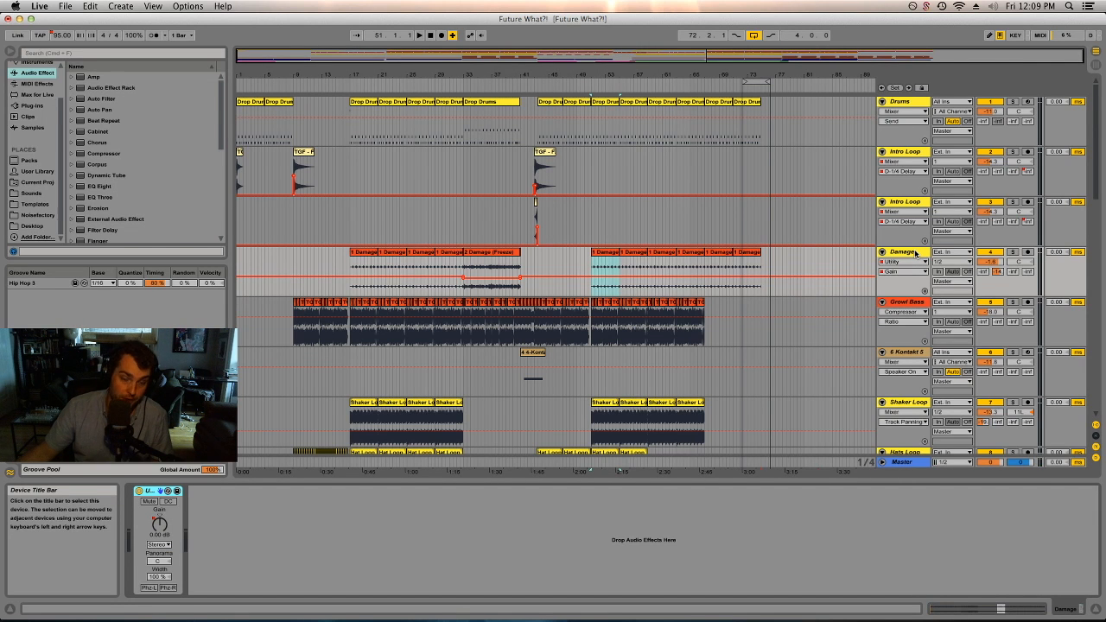
click(916, 251)
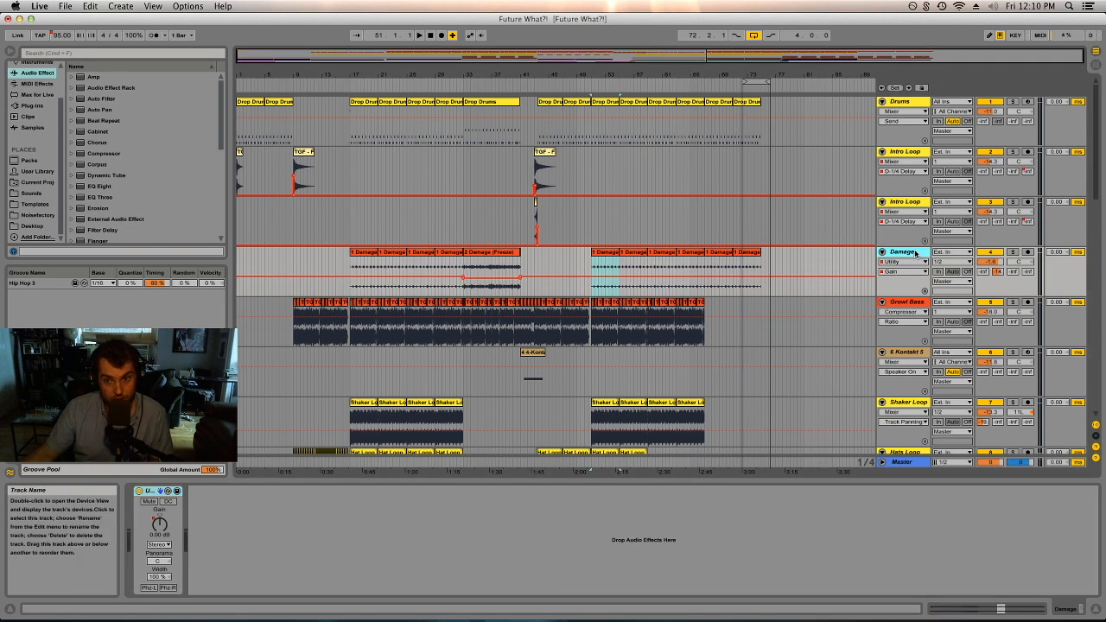
Step: Audition the Damage clip from bar 51 with the Damage track soloed
click(612, 254)
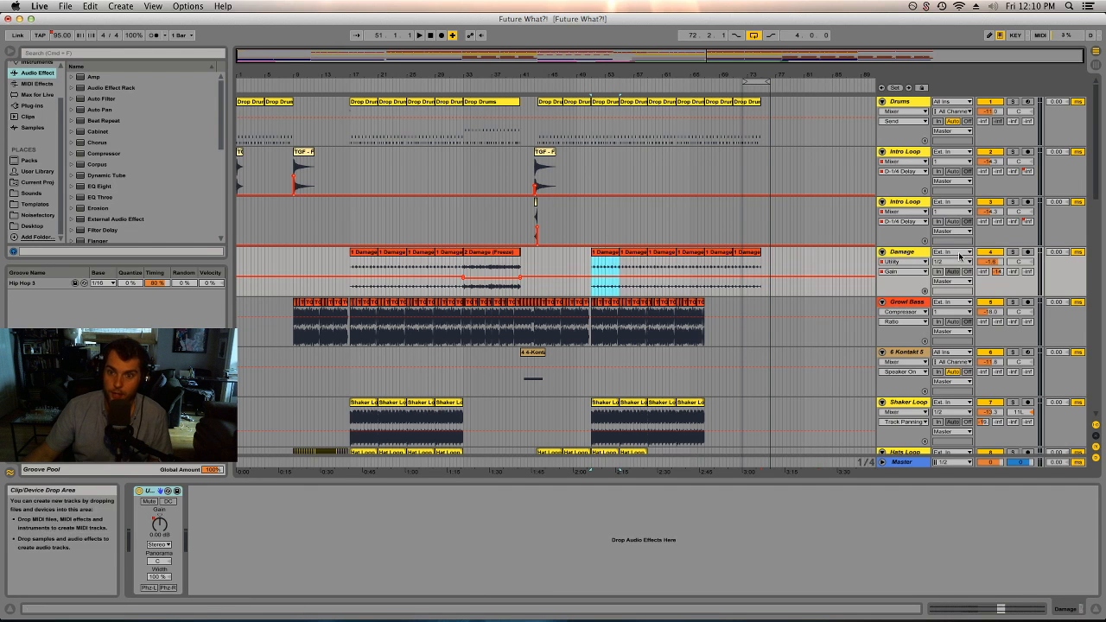
click(608, 259)
click(611, 253)
key(space)
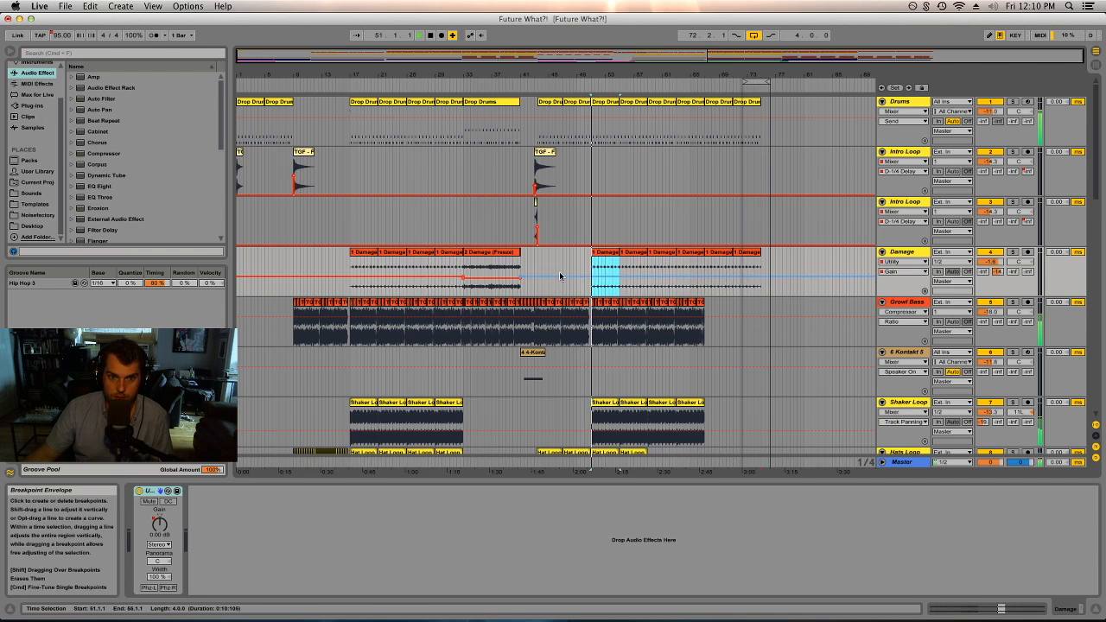
click(1013, 252)
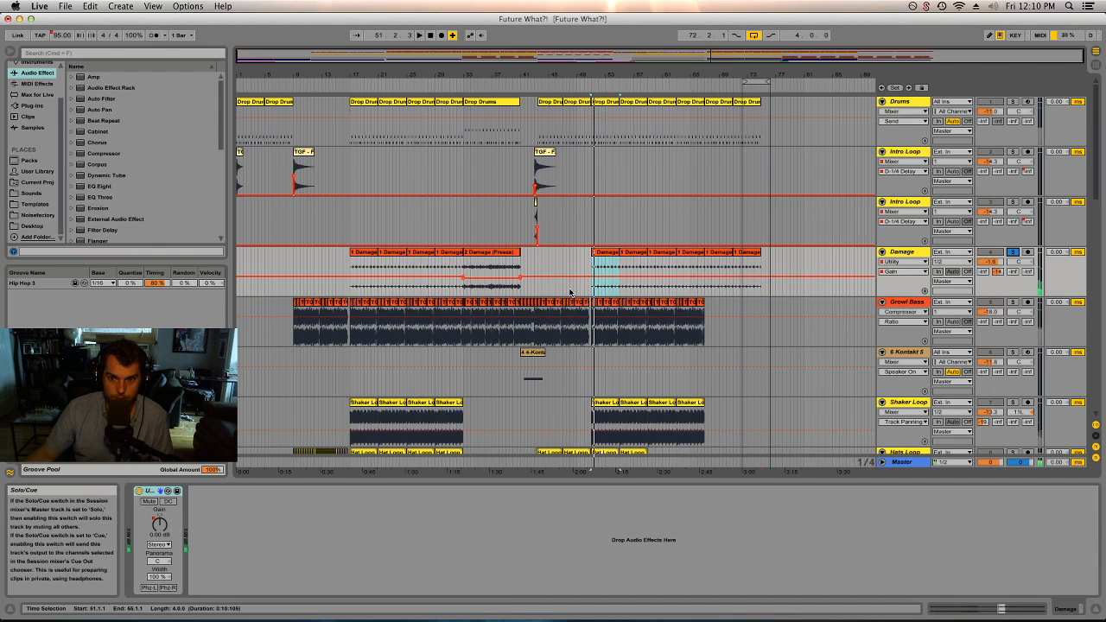
click(603, 253)
key(space)
key(space)
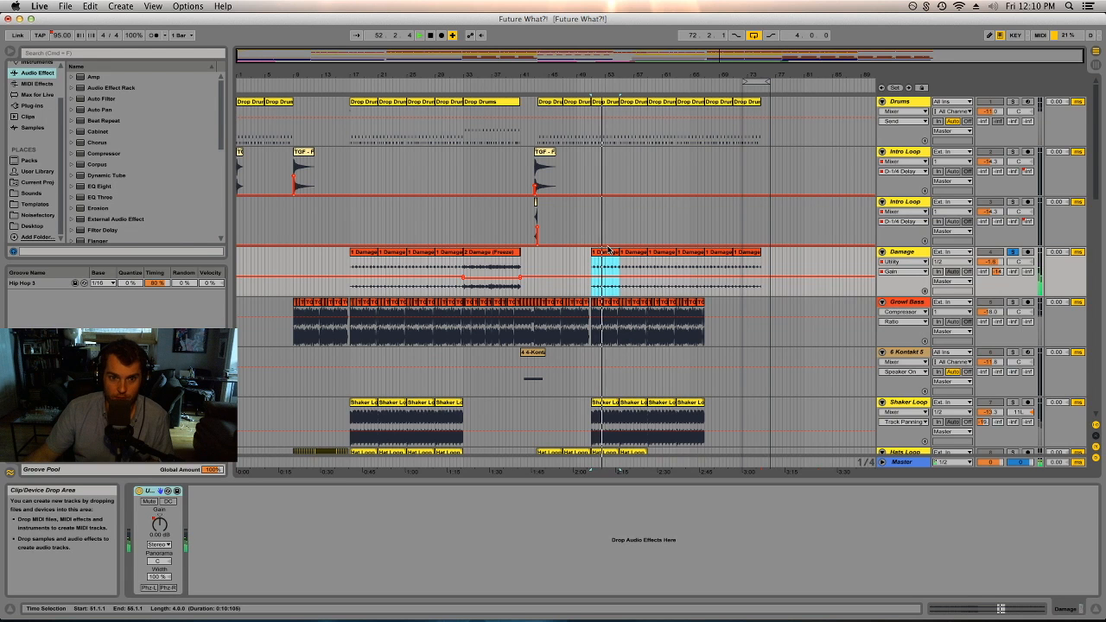
Step: Audition the Damage (Freeze) clip from bar 33 soloed, and unsolo Damage to hear it in the full mix
key(space)
click(510, 256)
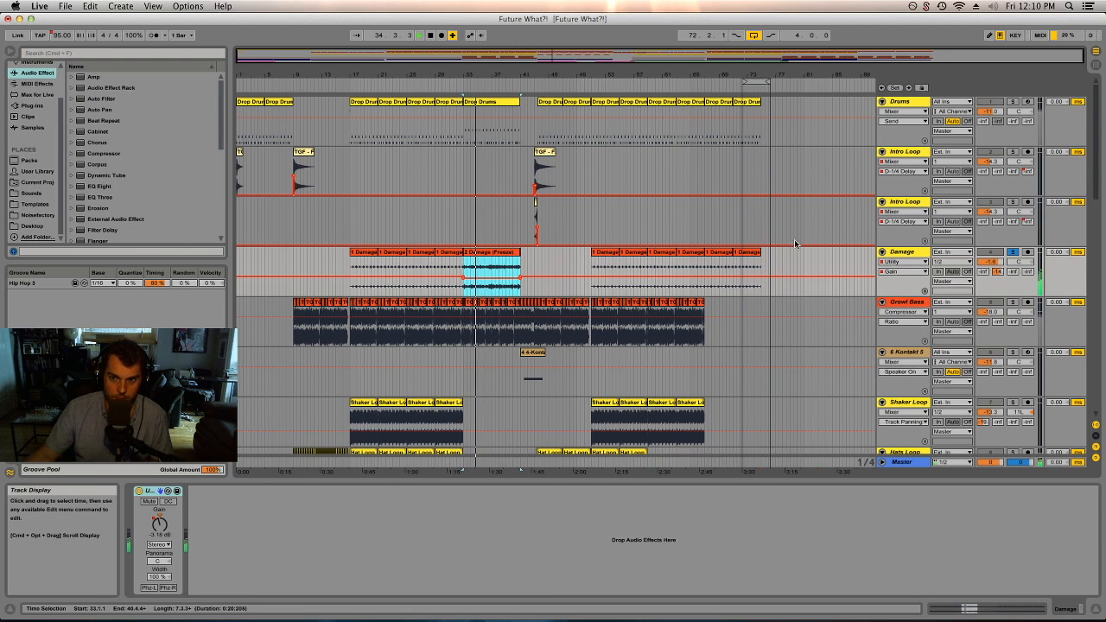
click(1014, 253)
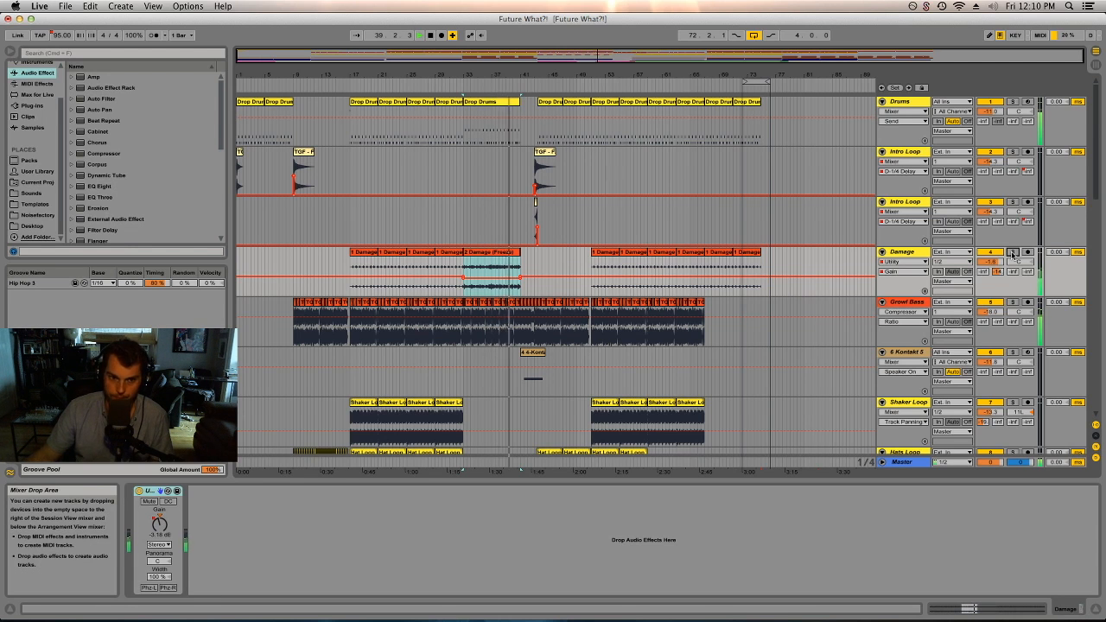
Step: Audition the Kontakt 5 down-sweep clip from bar 41, switching its track's solo on and off to compare with the mix
click(537, 355)
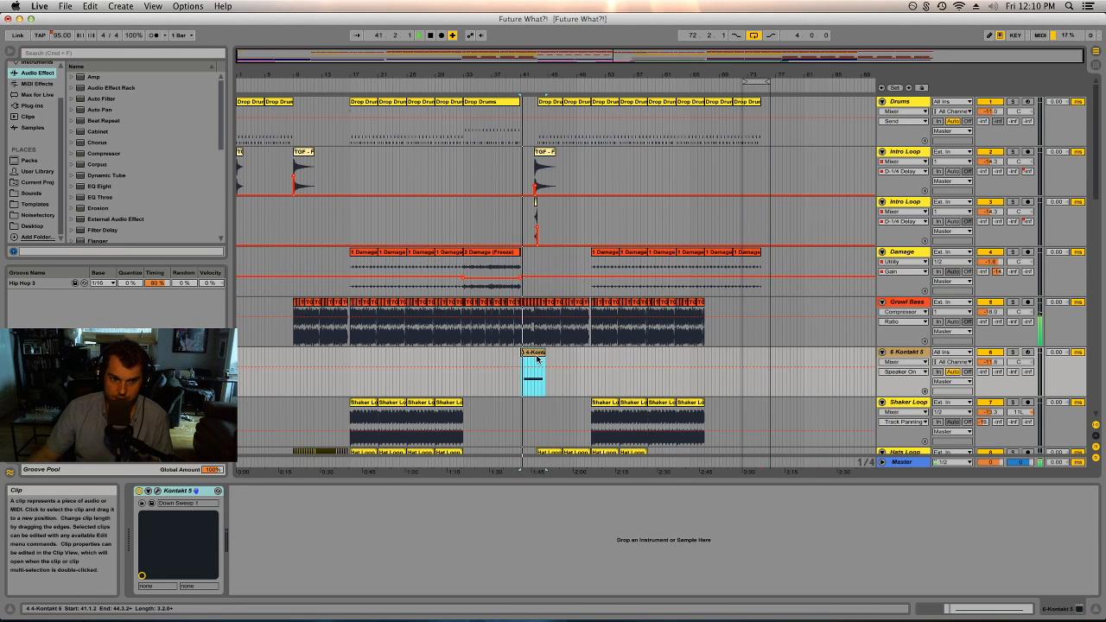
click(1016, 355)
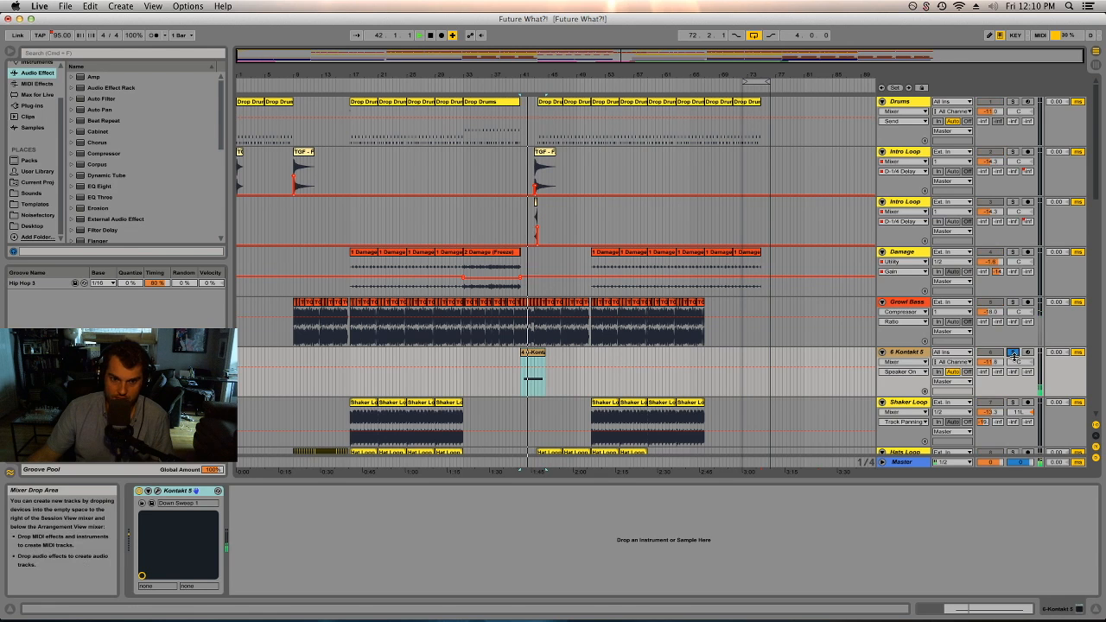
click(1014, 354)
click(1015, 354)
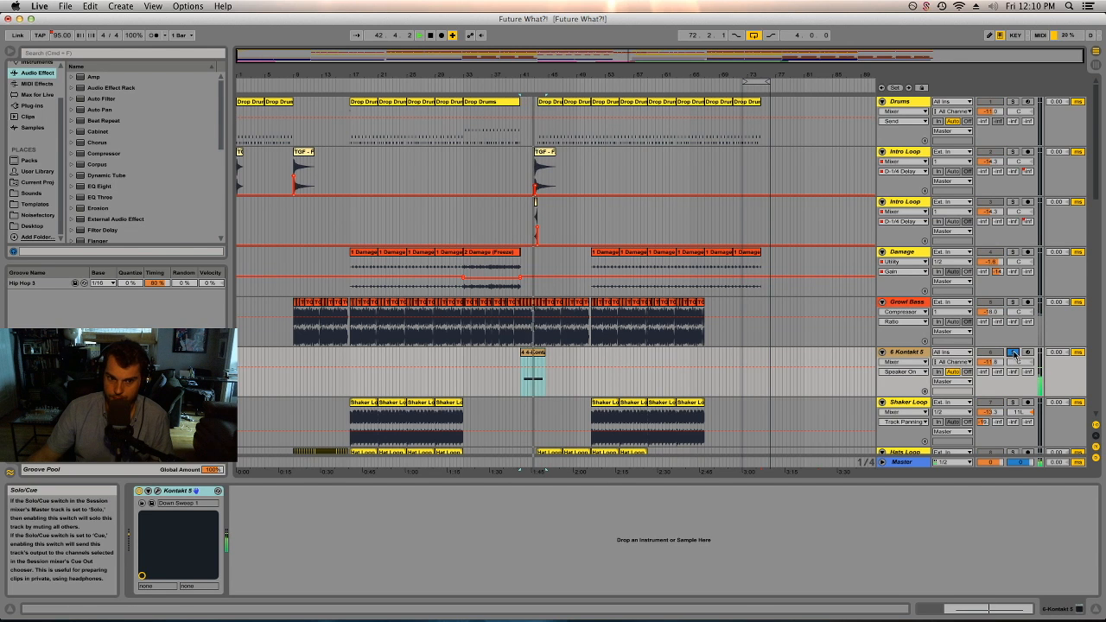
Step: Audition the first Rewind FX clip from bar 33 with the Rewind FX track soloed
click(782, 362)
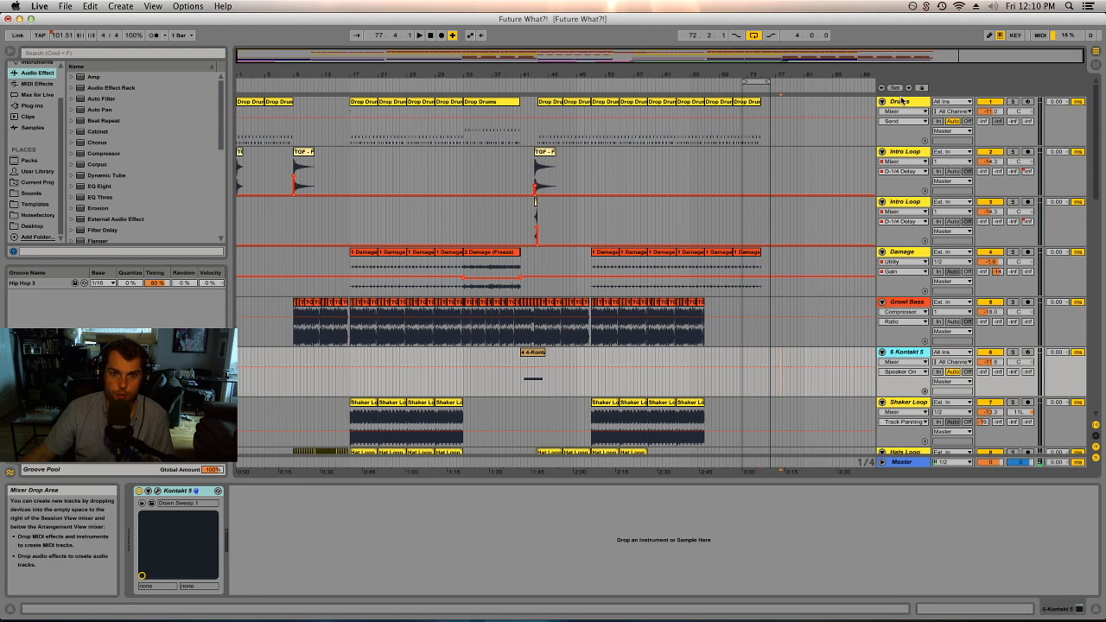
click(646, 185)
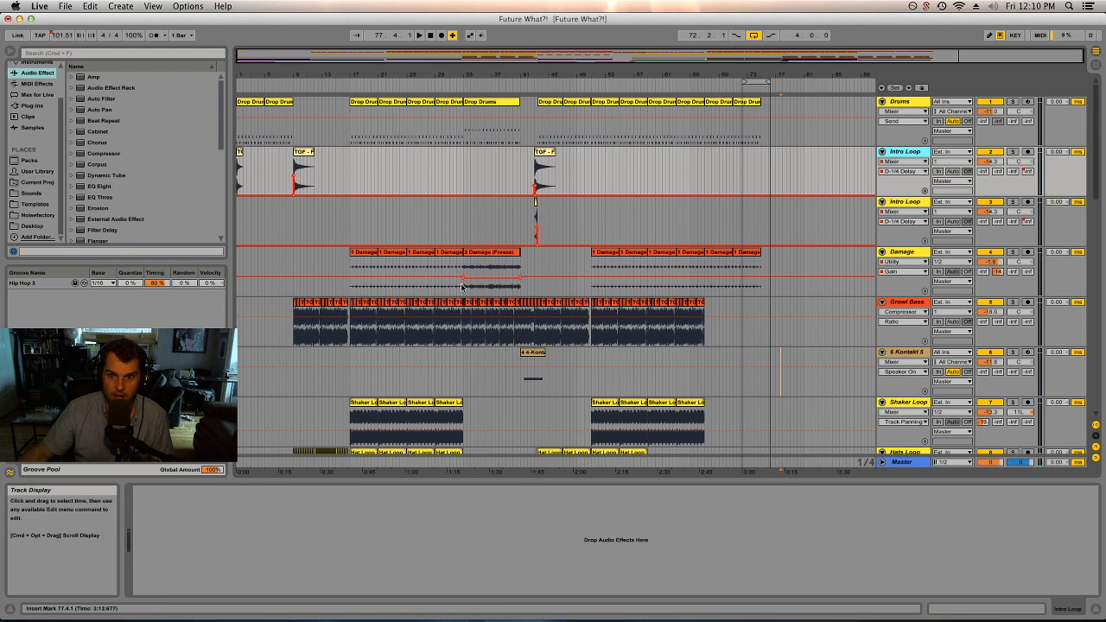
scroll(459, 329, down, 5)
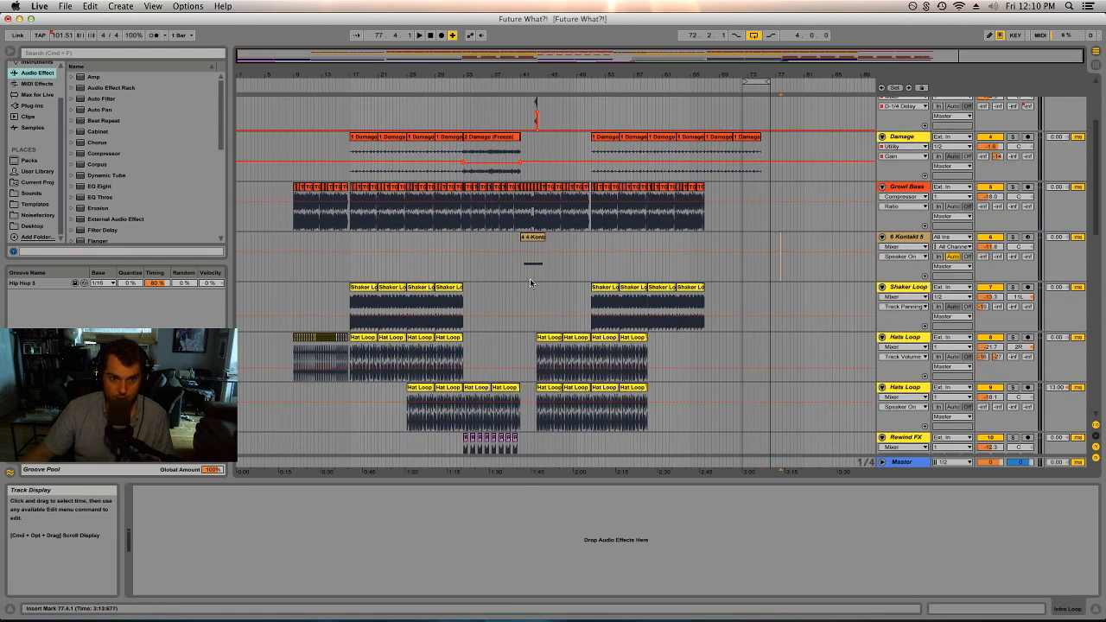
scroll(583, 334, down, 6)
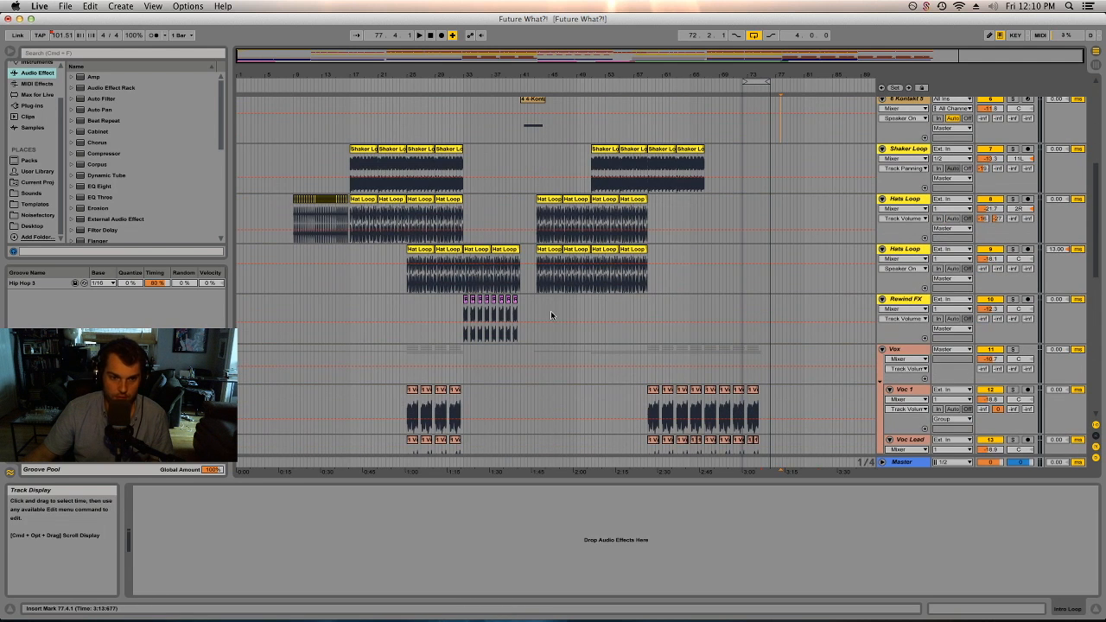
click(465, 315)
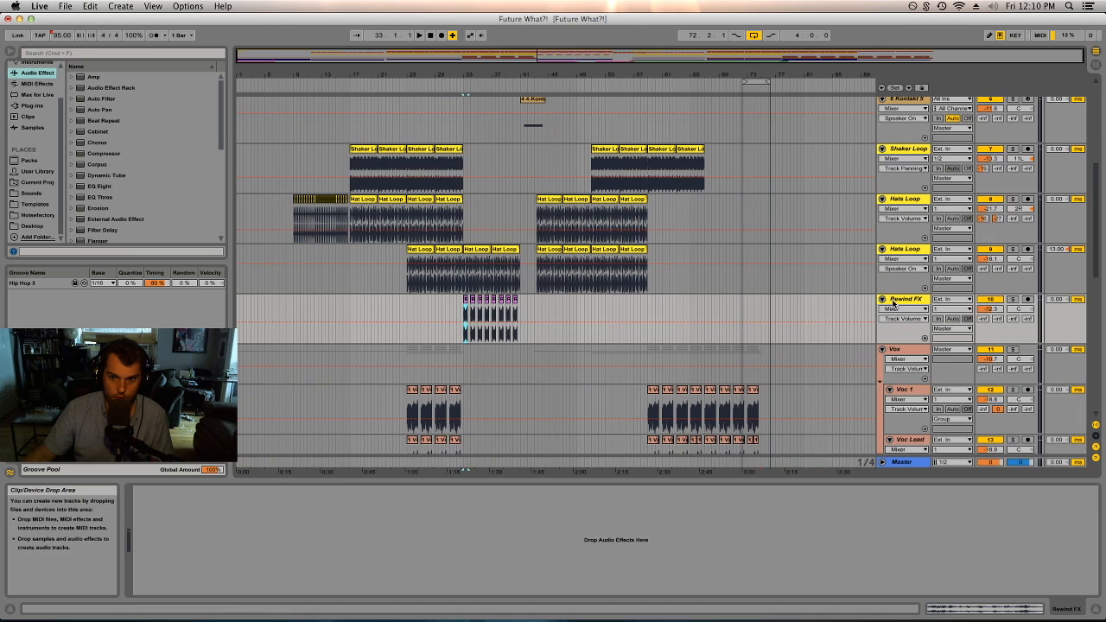
click(1013, 299)
key(space)
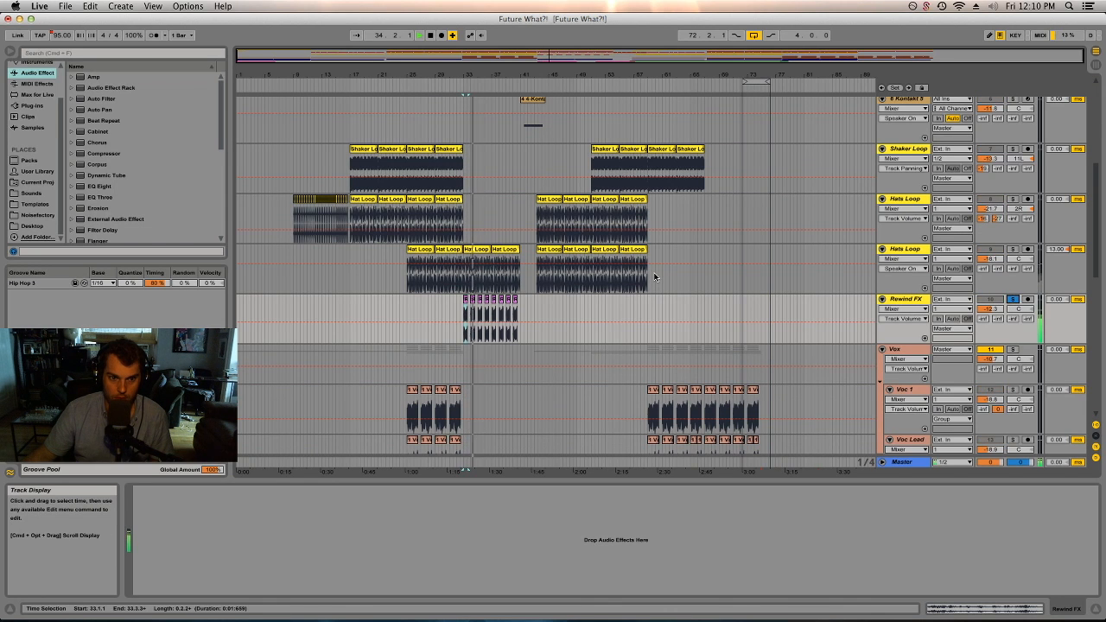
key(space)
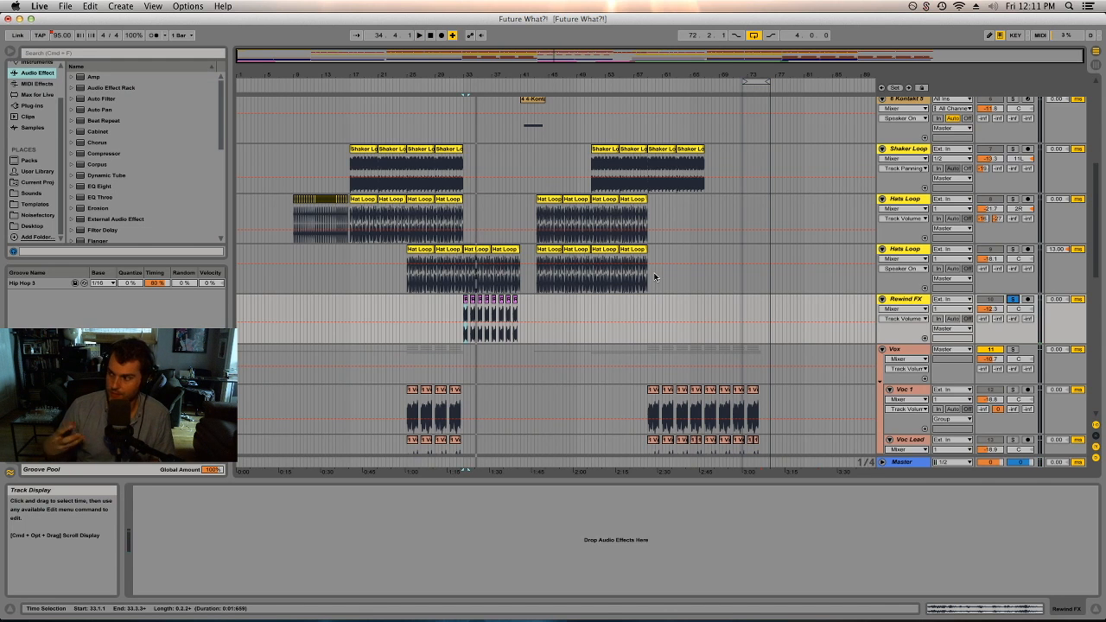
Step: Find the ROBOSTEP_V2_LIVE folder among the Sounds sample libraries, and list the installed Packs
click(31, 195)
scroll(133, 197, down, 10)
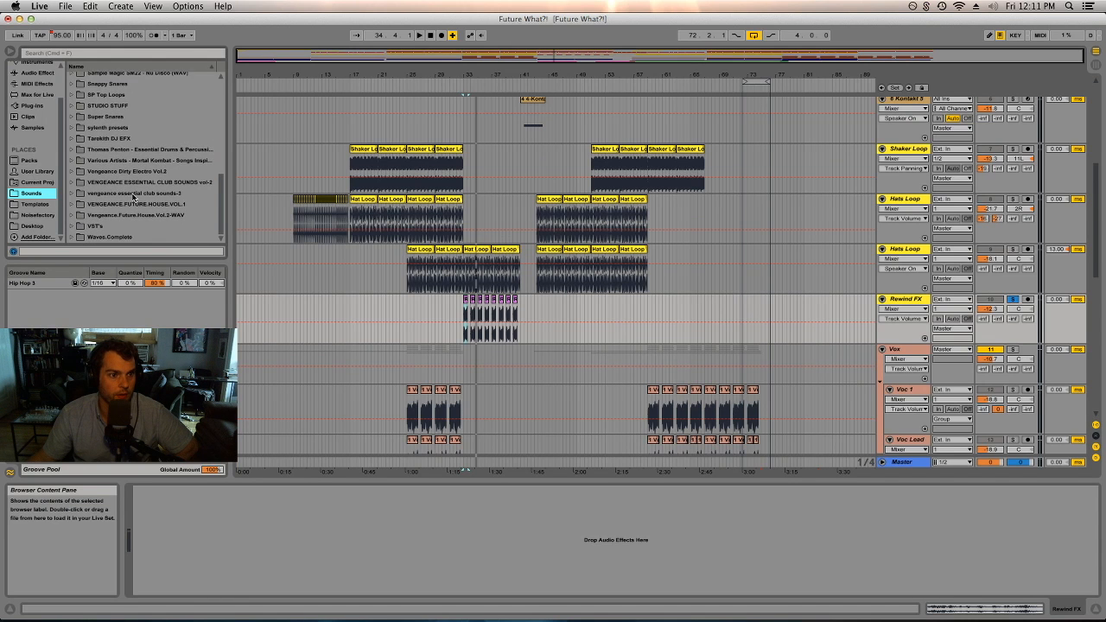
scroll(132, 206, up, 4)
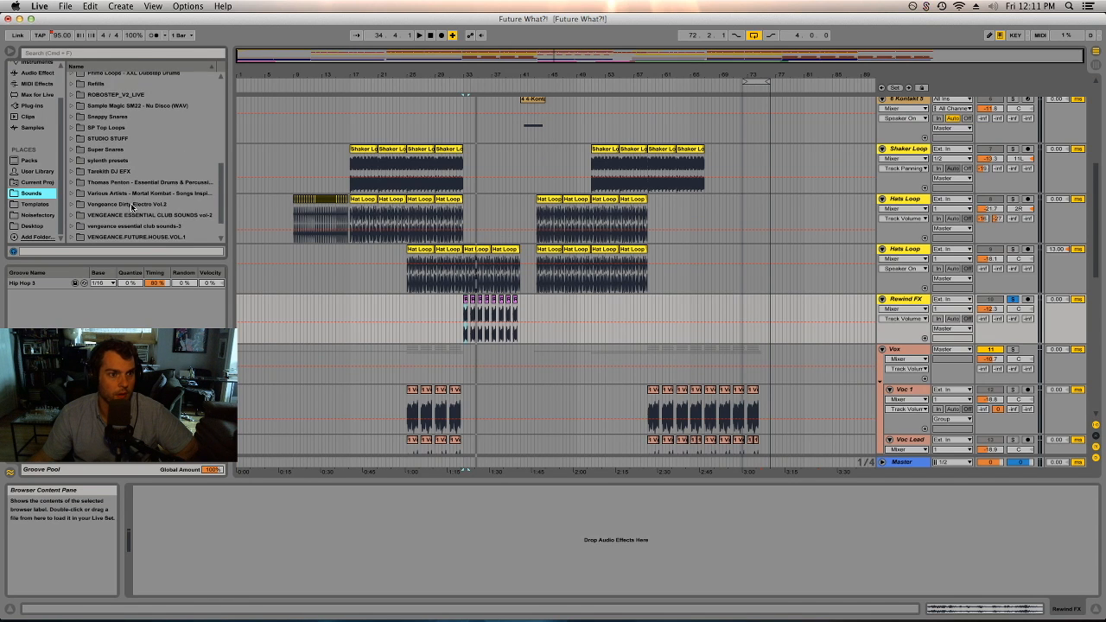
scroll(131, 206, down, 2)
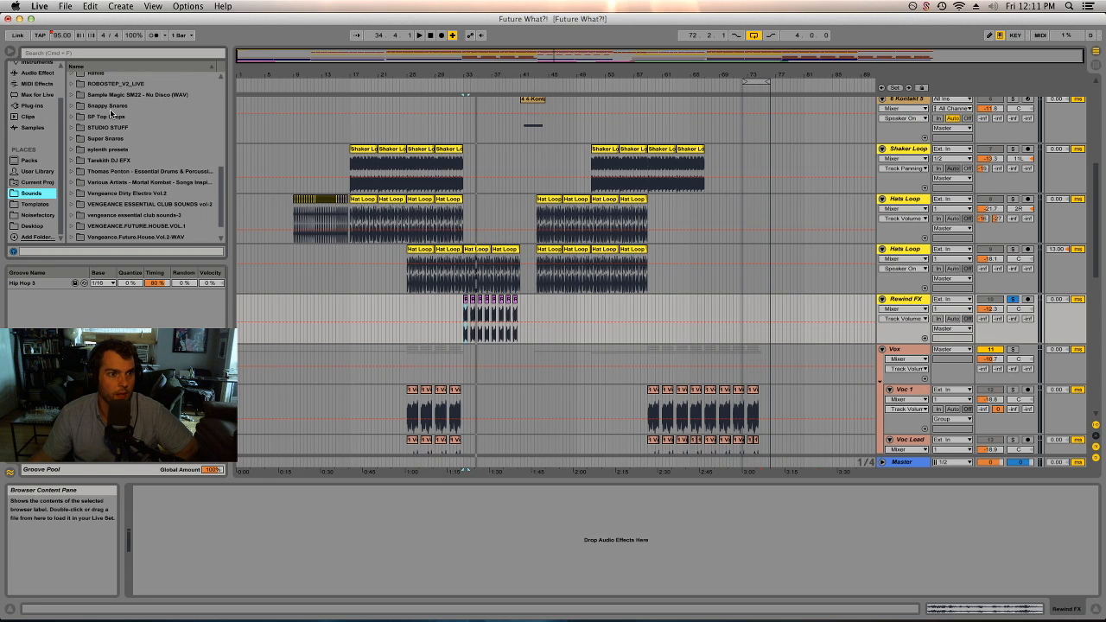
click(105, 83)
scroll(375, 265, down, 3)
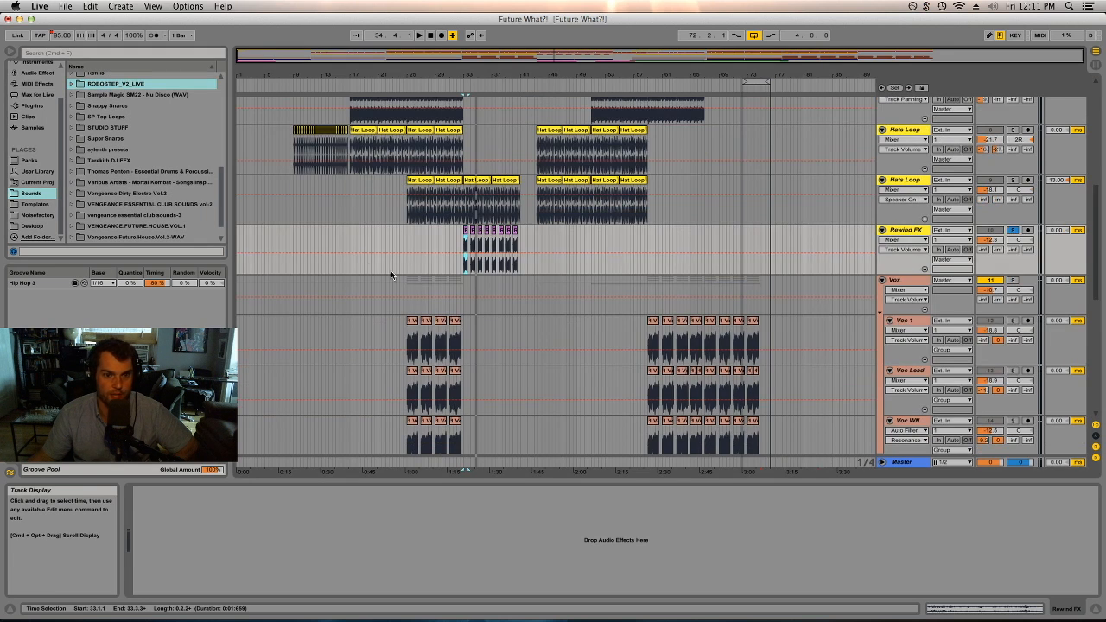
scroll(478, 325, up, 2)
click(30, 160)
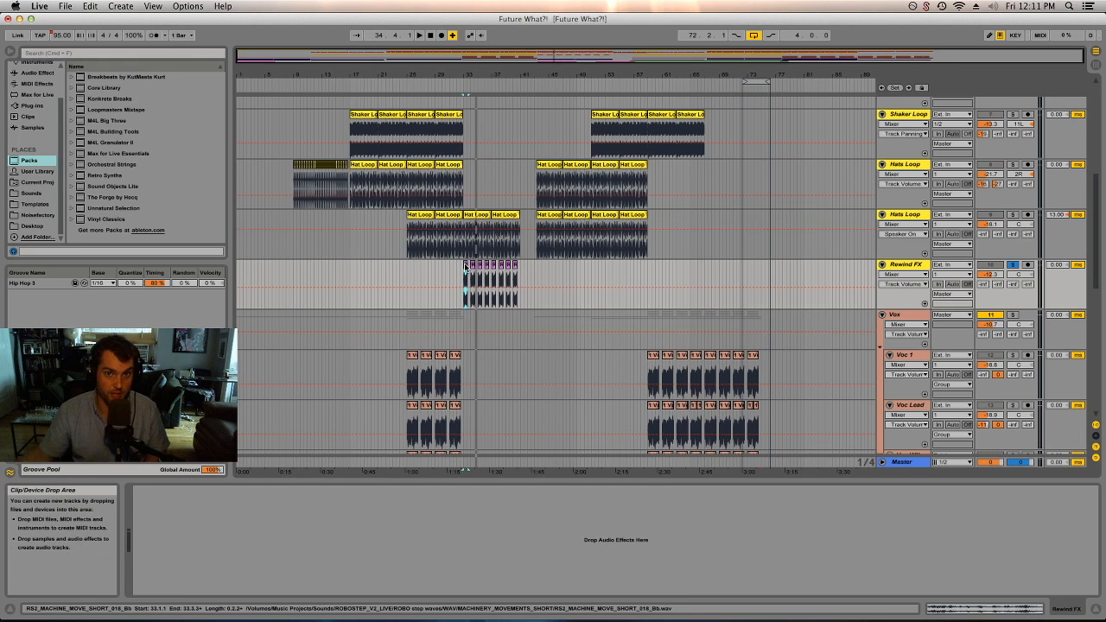
Step: Audition the Damage (Freeze) clip from bar 33 with only the Damage track soloed
click(469, 217)
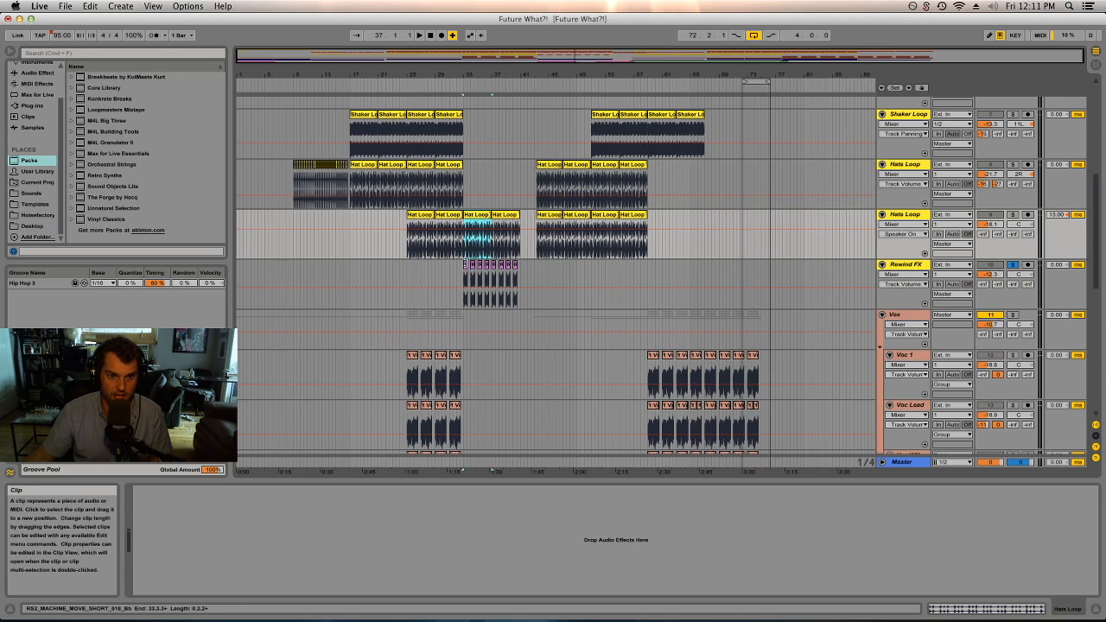
click(467, 265)
scroll(526, 246, up, 6)
scroll(849, 177, up, 2)
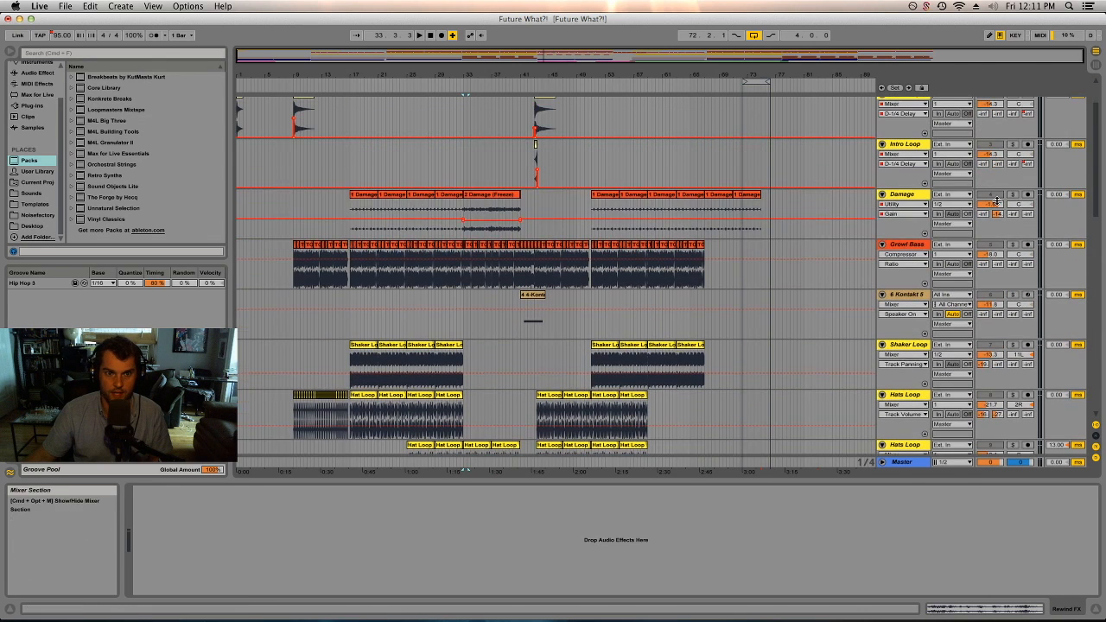
click(492, 198)
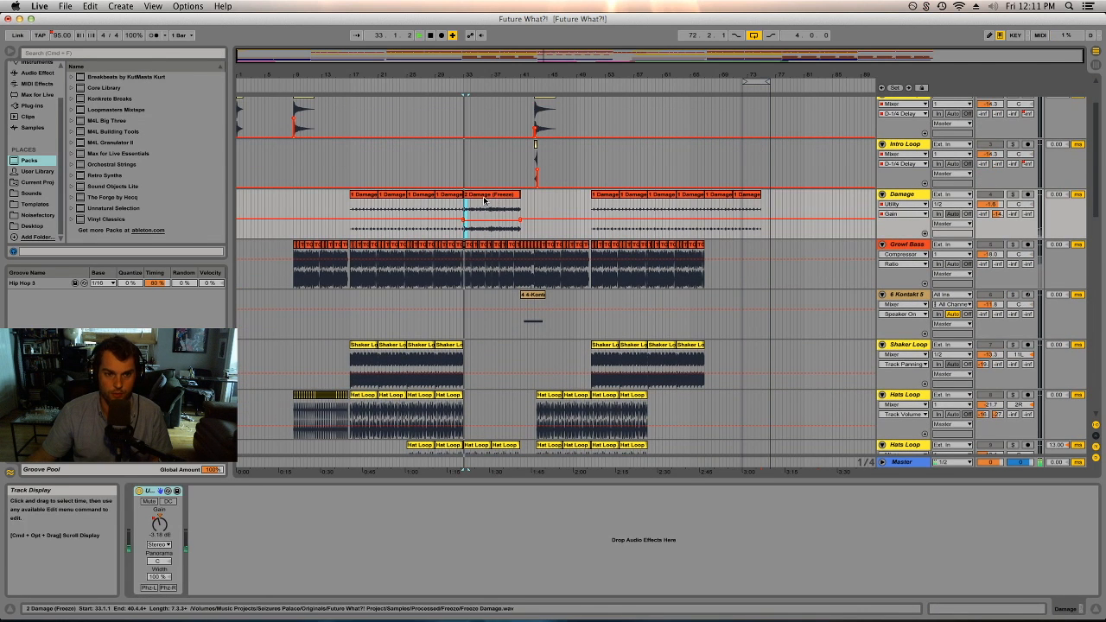
click(1013, 195)
key(space)
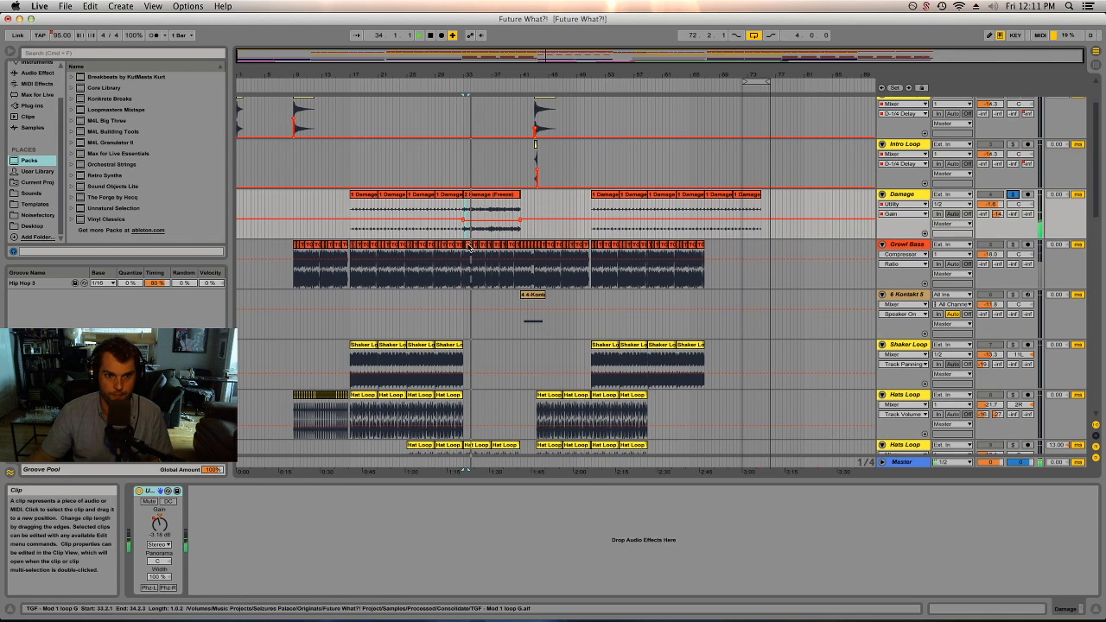
Step: Add Growl Bass to the solo, play it together with Damage from bar 33, and unsolo both tracks
click(1013, 244)
key(space)
key(space)
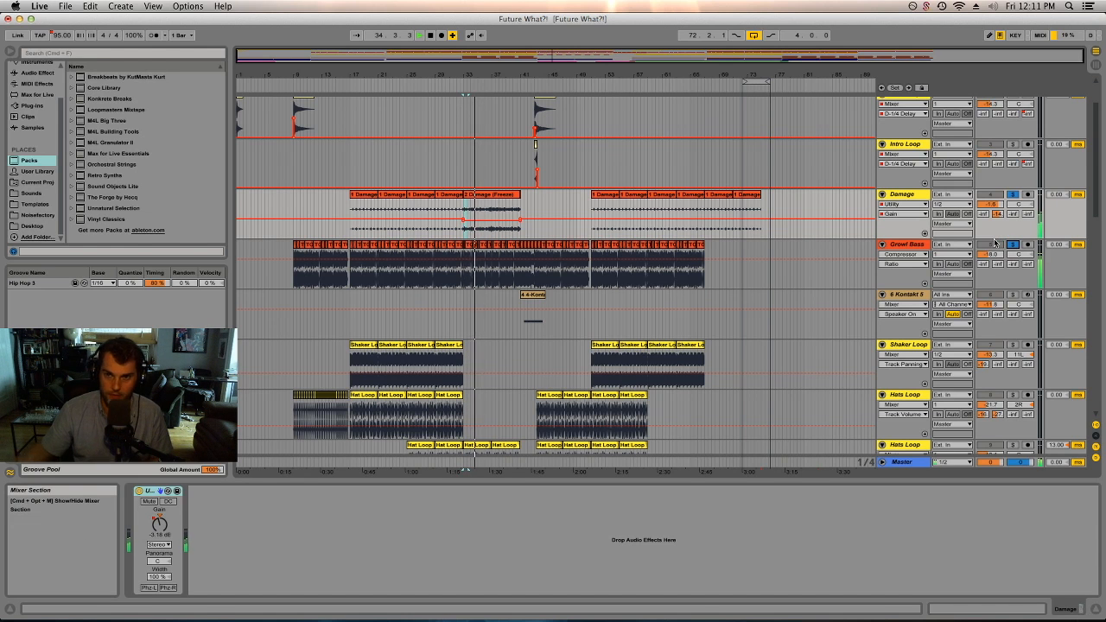
key(space)
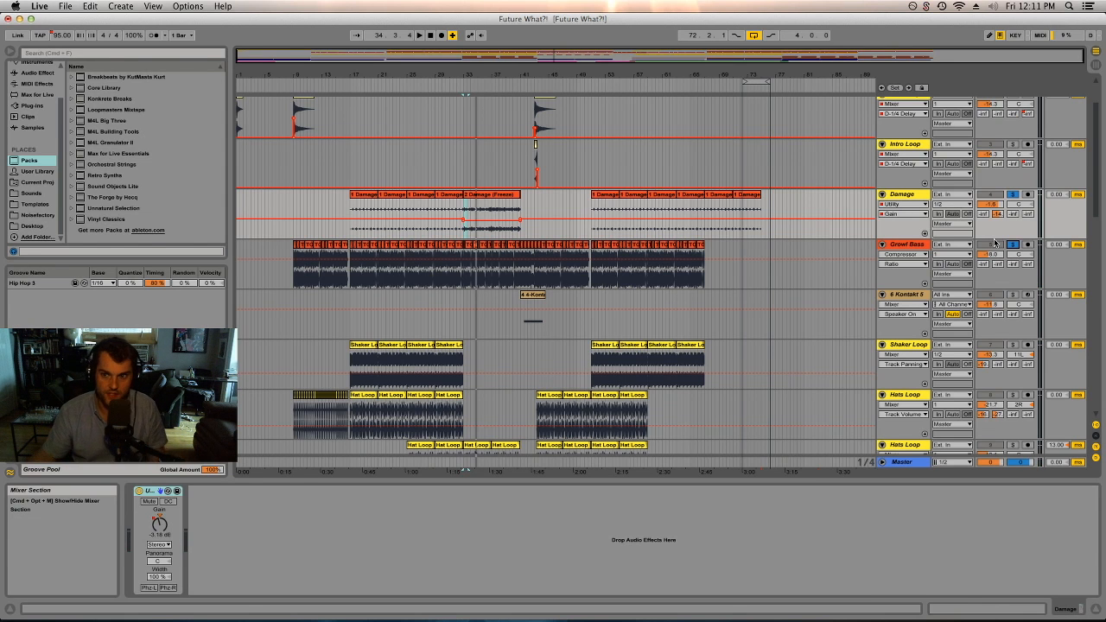
click(1014, 194)
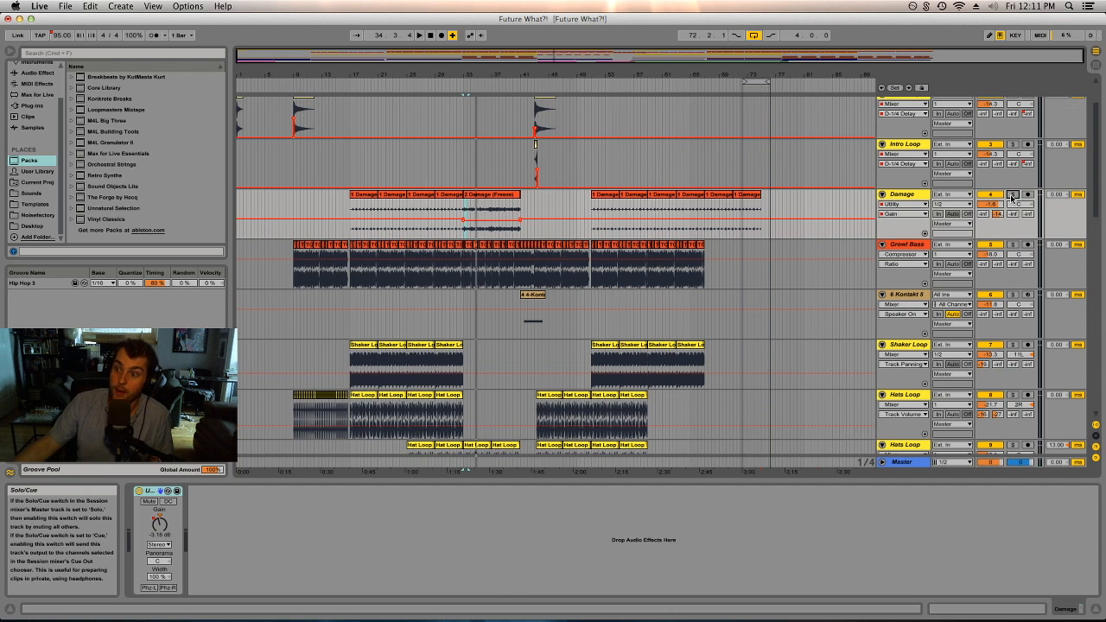
Step: Audition the short Future Pad 2 (Freeze) clip just before bar 59, switching its track's solo on and off
scroll(665, 256, down, 5)
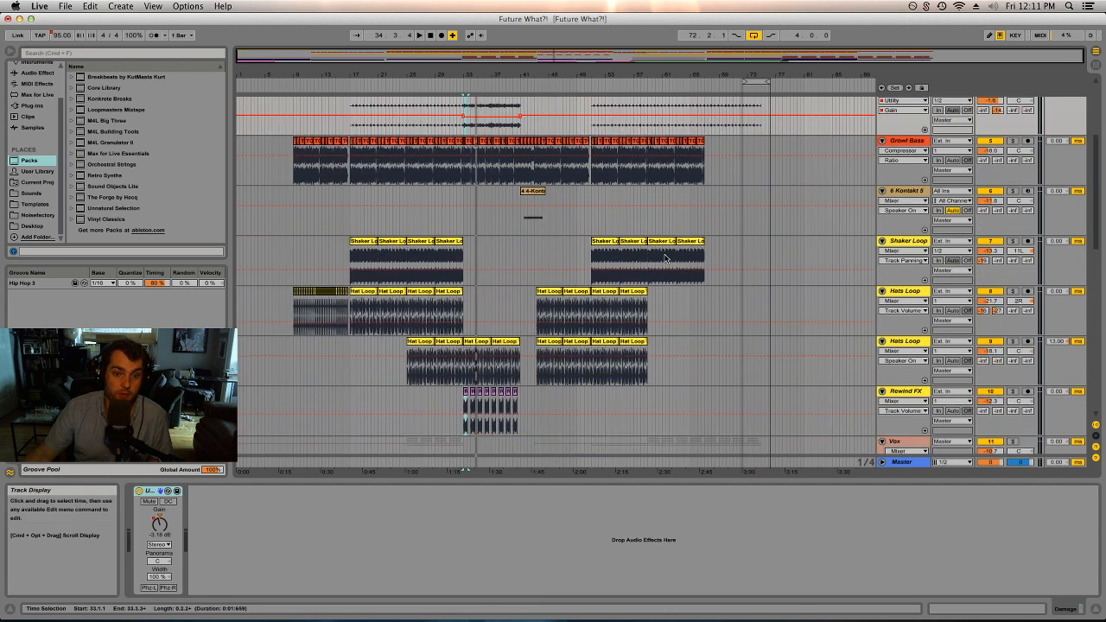
scroll(665, 258, down, 4)
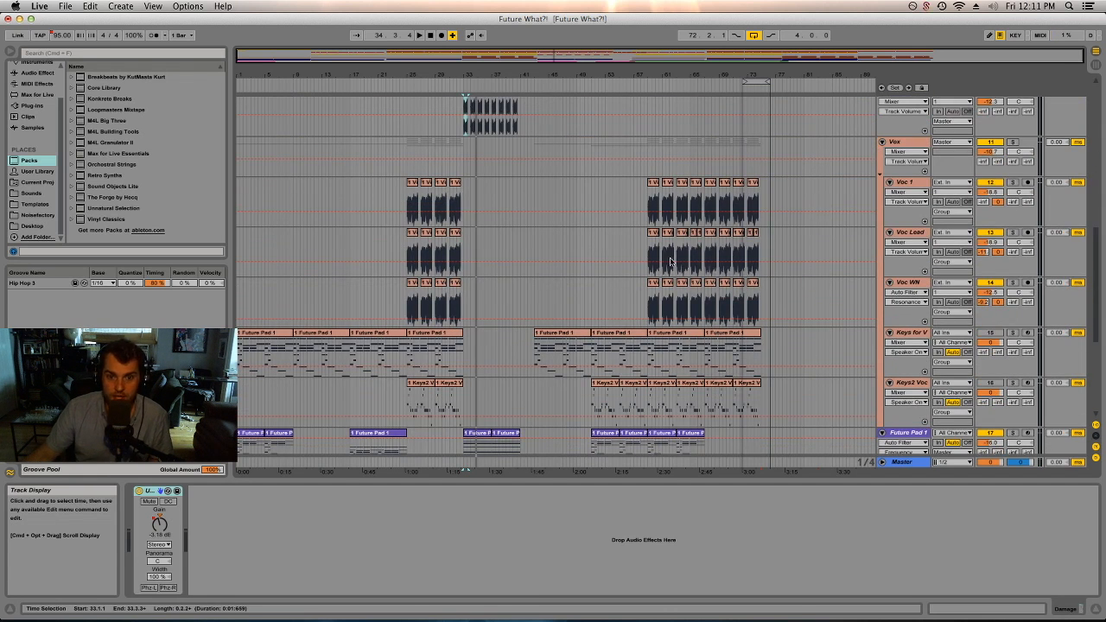
scroll(594, 305, down, 5)
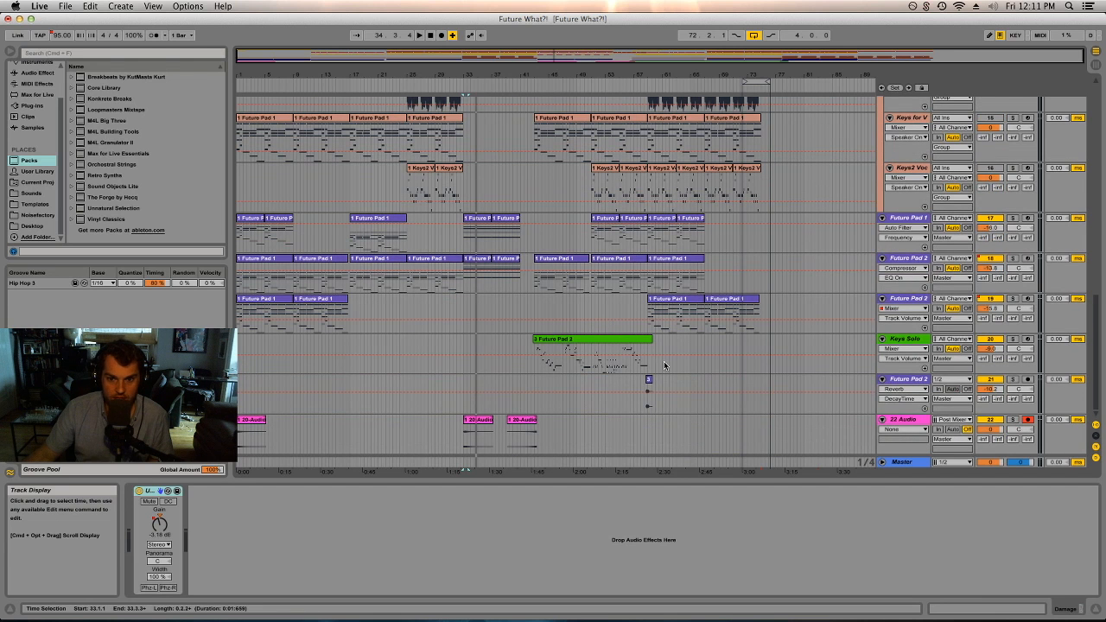
click(648, 385)
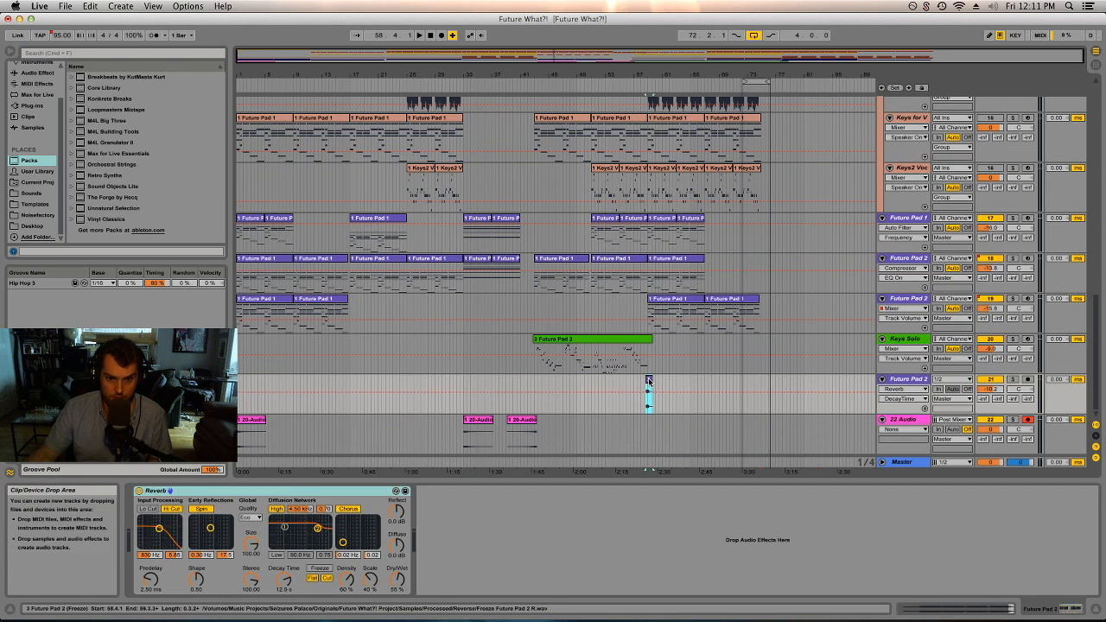
key(space)
click(1013, 380)
click(1013, 380)
key(space)
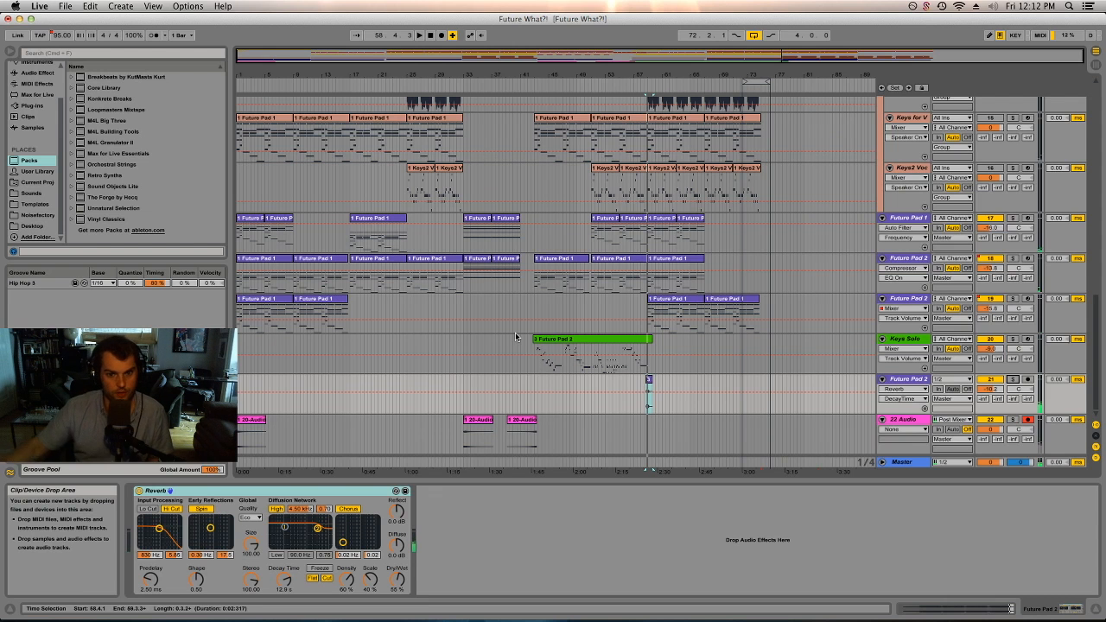
Step: Inspect up close how the short Future Pad 2 (Freeze) clip leads into bar 59, and return to the full arrangement
drag(645, 75, 644, 139)
click(620, 87)
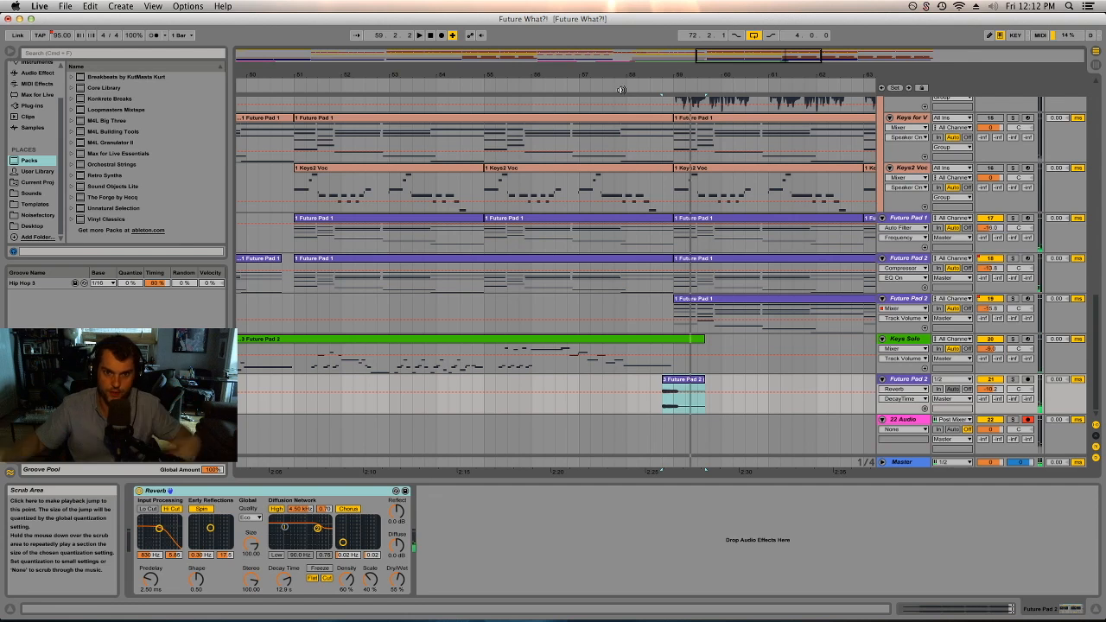
drag(643, 73, 644, 37)
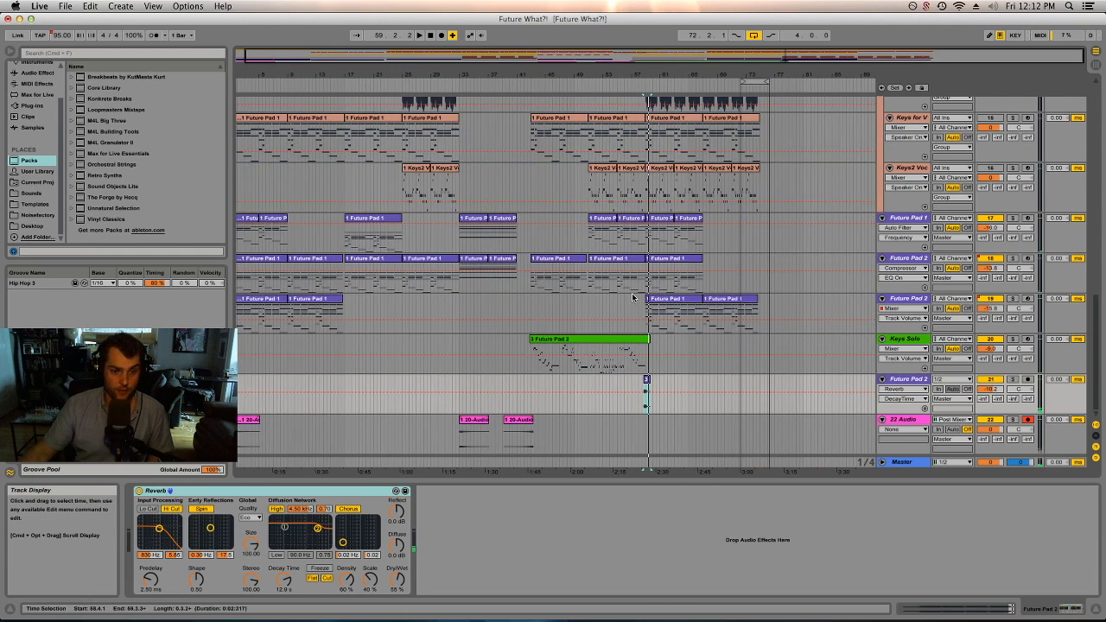
scroll(632, 298, up, 5)
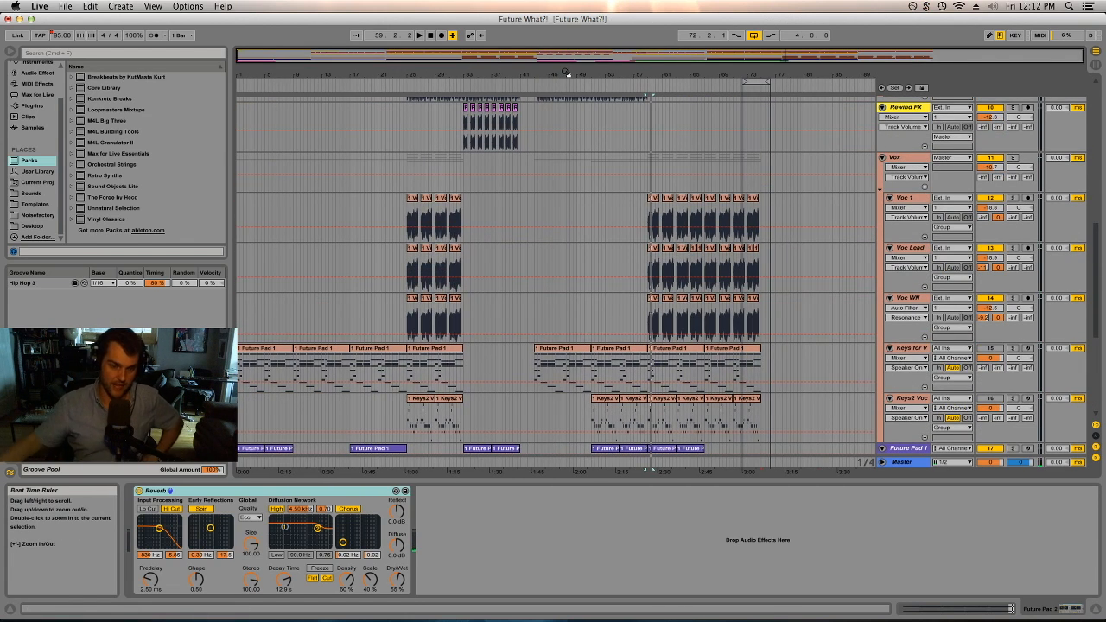